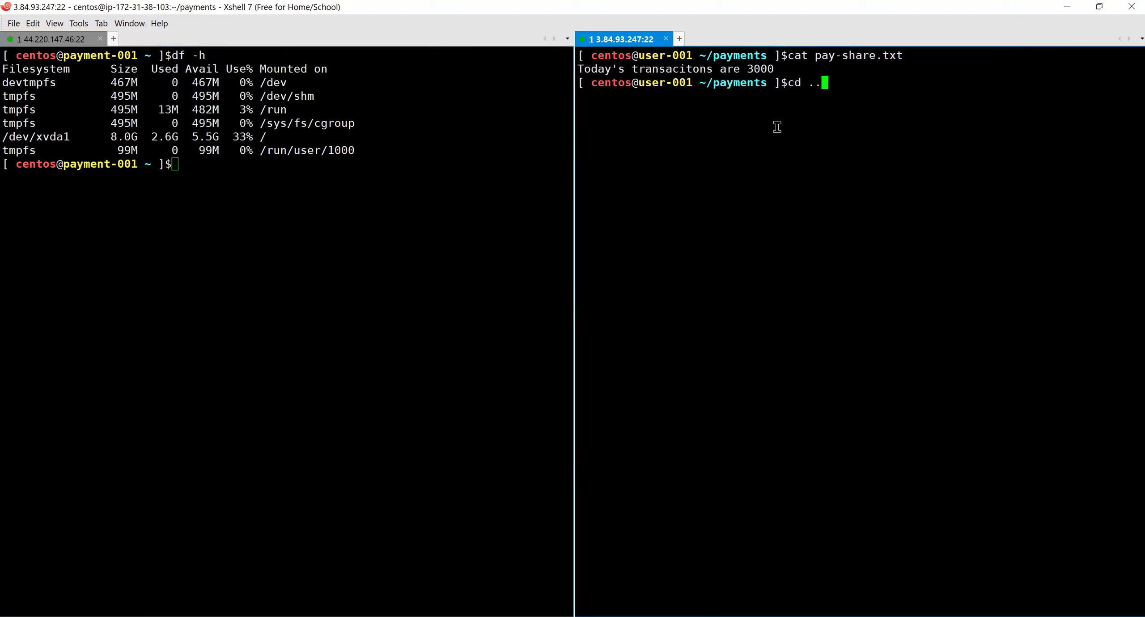
# Step: Unmount the payments directory on user-001 with umount, using sudo
pyautogui.write('umount pay')
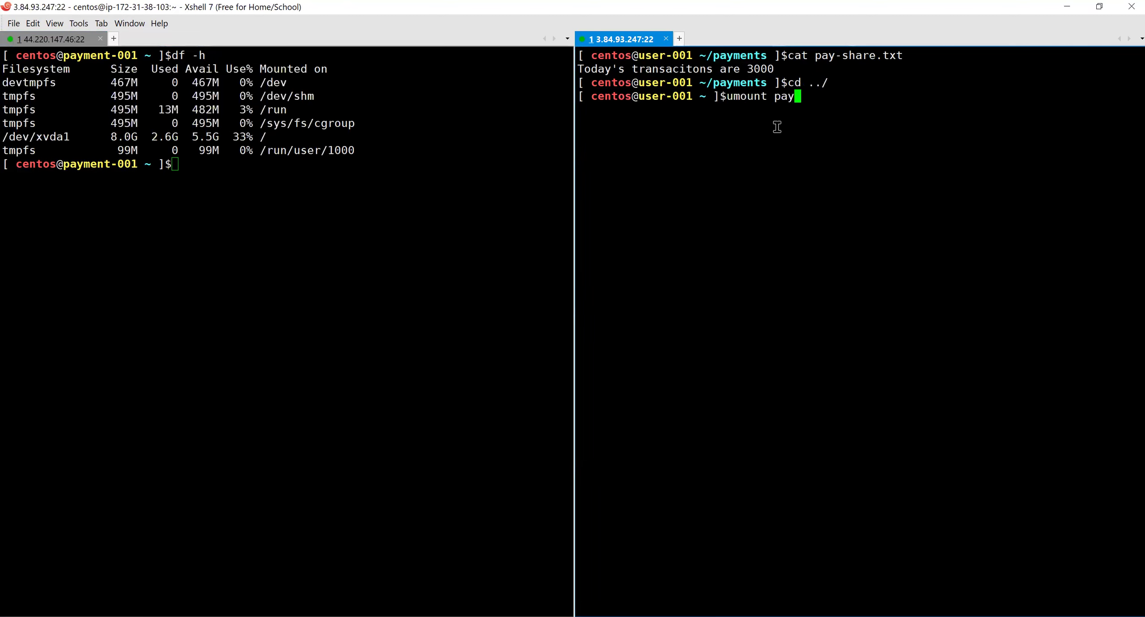
pyautogui.press('Tab')
pyautogui.press('Return')
pyautogui.press('Up')
pyautogui.press('Home')
pyautogui.write('sudo')
pyautogui.hotkey('ctrl', 'c')
# Step: Check the unmount on user-001 with ls -ltr and df -h, and clear the terminal
pyautogui.hotkey('ctrl', 'l')
pyautogui.write('ls -ltr')
pyautogui.press('Return')
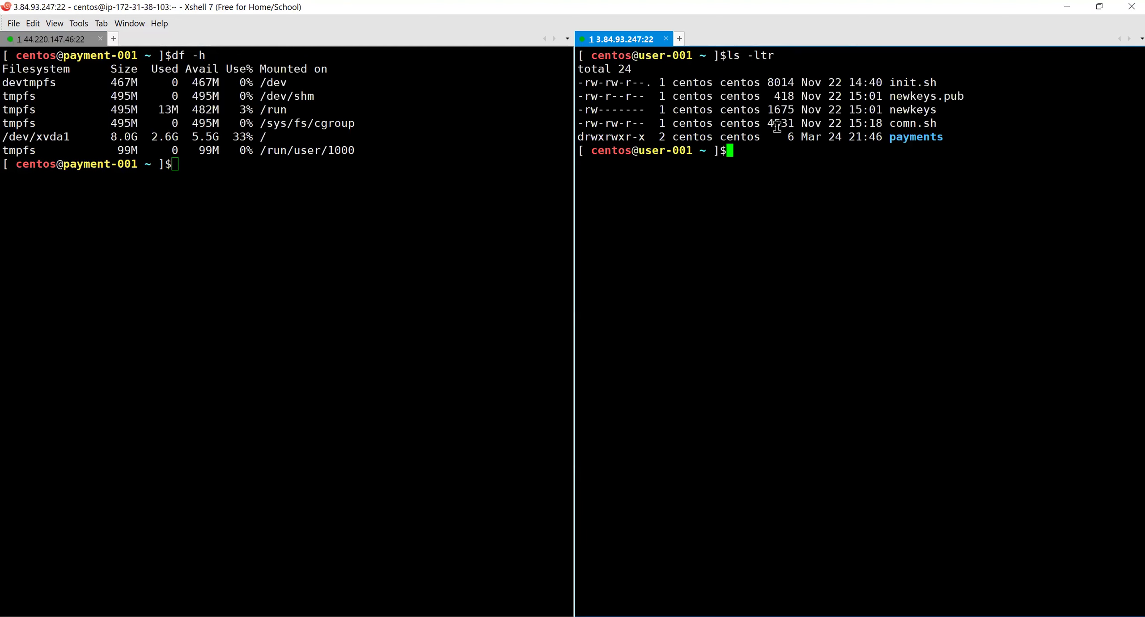
pyautogui.write('df -h')
pyautogui.press('Return')
pyautogui.hotkey('ctrl', 'l')
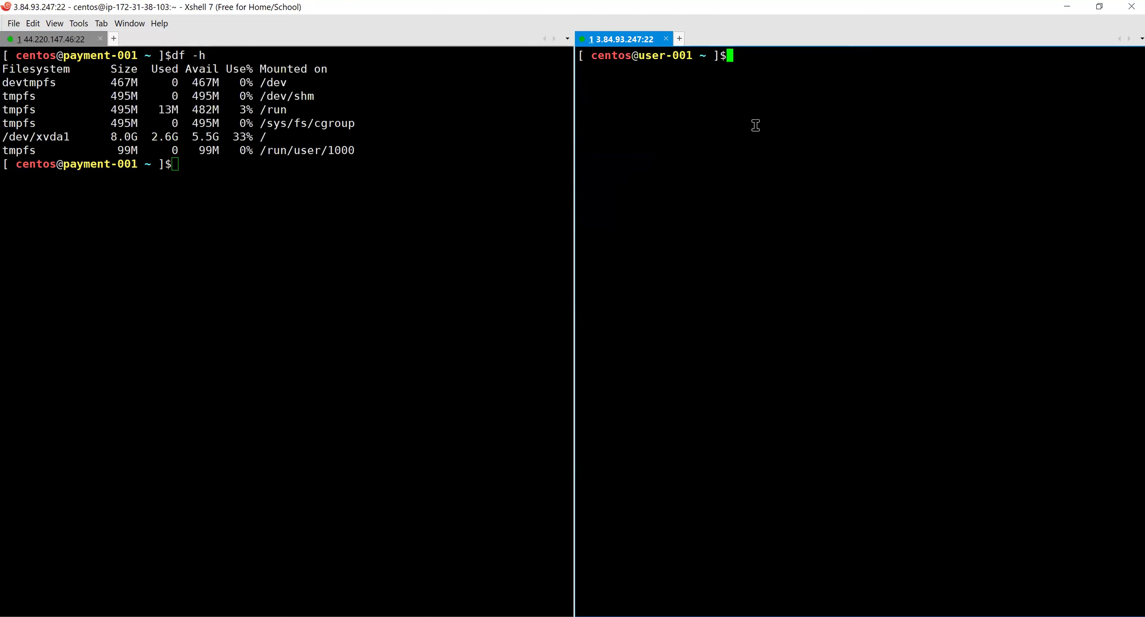
# Step: Clear the payment-001 terminal and arrange the user-001 session in a pane below it
pyautogui.click(257, 175)
pyautogui.hotkey('ctrl', 'l')
pyautogui.moveTo(608, 39); pyautogui.dragTo(287, 339)
pyautogui.click(416, 197)
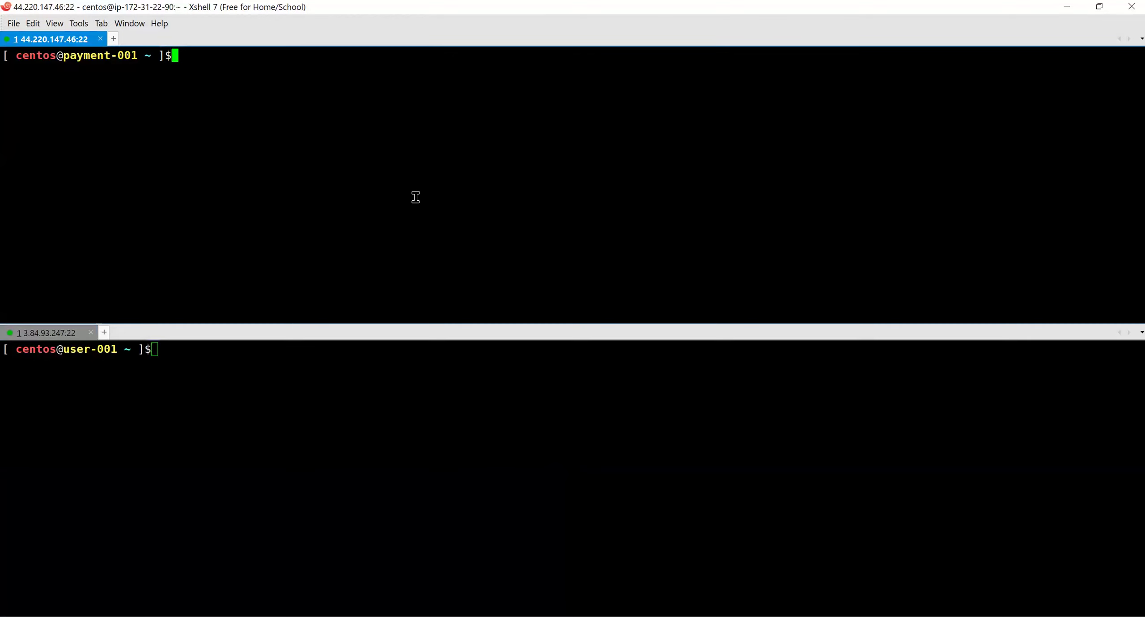
pyautogui.moveTo(90, 83); pyautogui.dragTo(9, 56)
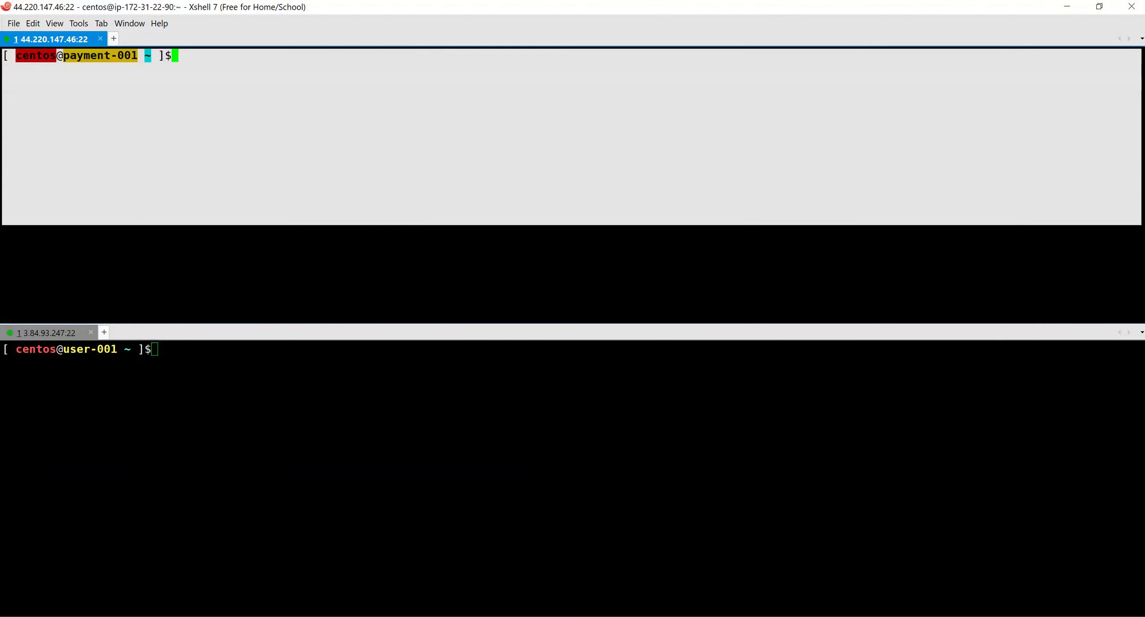
pyautogui.click(176, 117)
pyautogui.moveTo(183, 60); pyautogui.dragTo(3, 56)
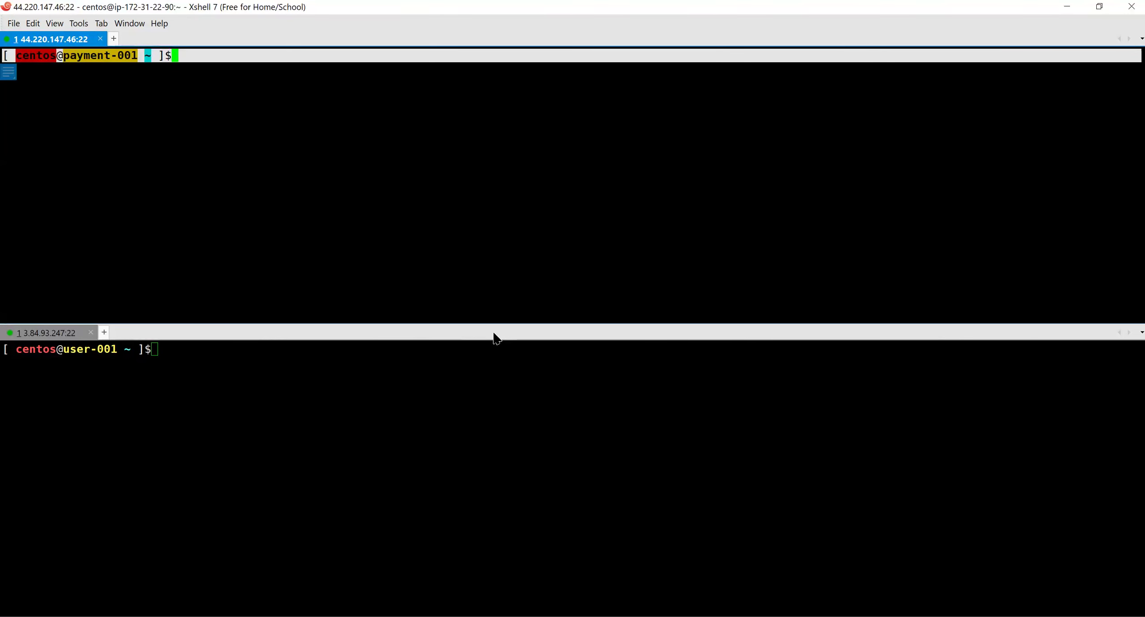
# Step: Switch to Chrome, dismiss the Attach dialog and examine the payments-efs mount targets in us-east-1a and us-east-1b
pyautogui.hotkey('alt', 'Tab')
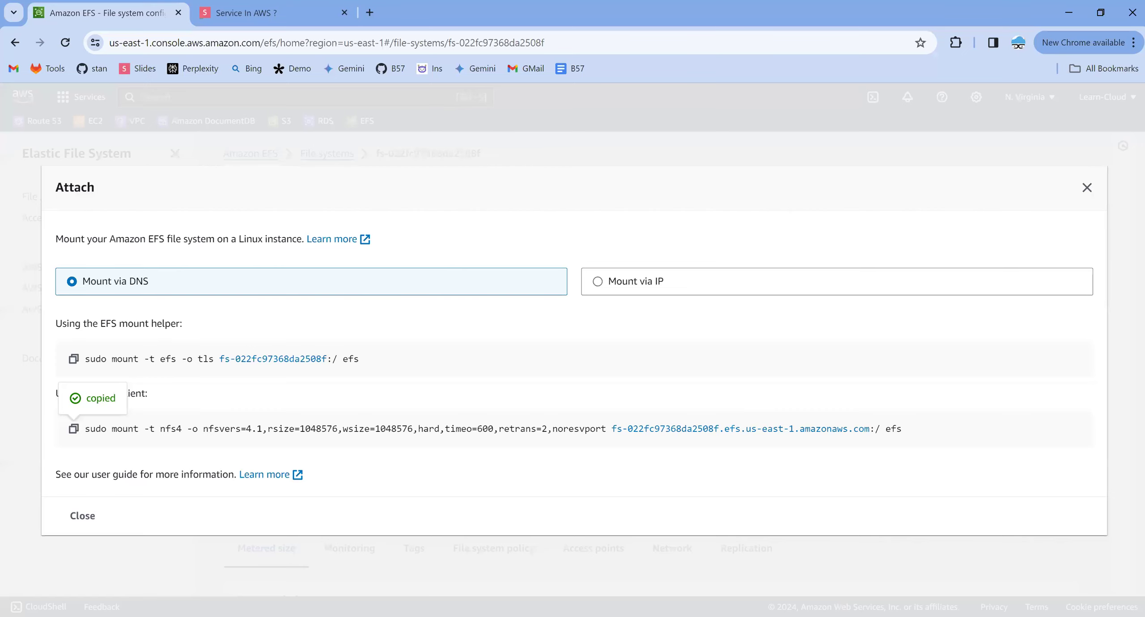
pyautogui.click(1087, 187)
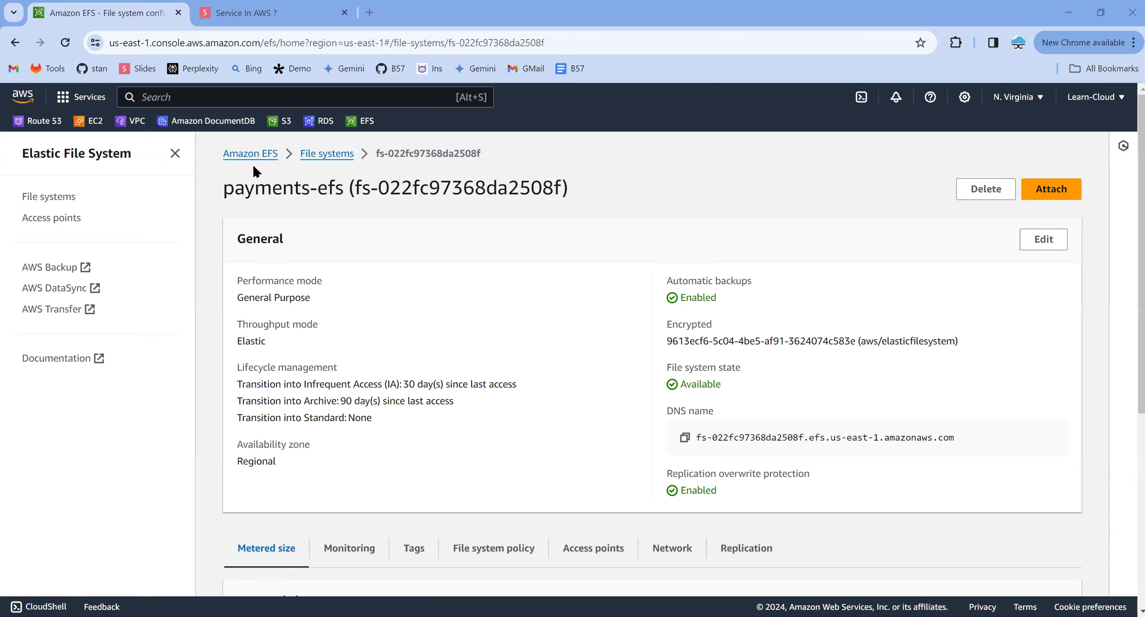
pyautogui.scroll(-5, 289, 302)
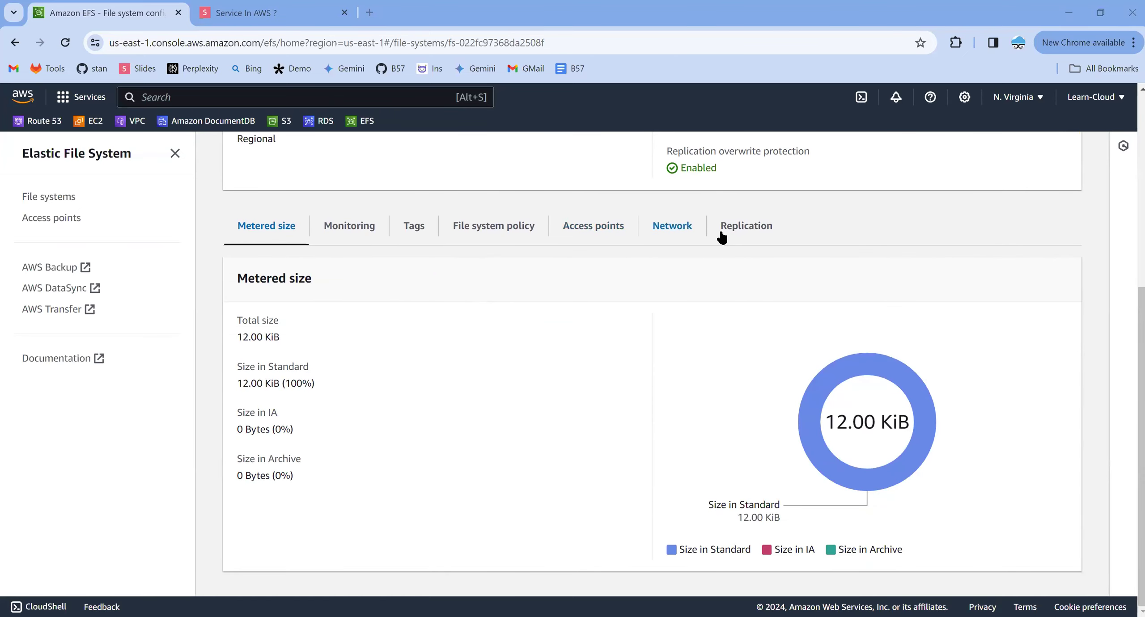
pyautogui.click(671, 226)
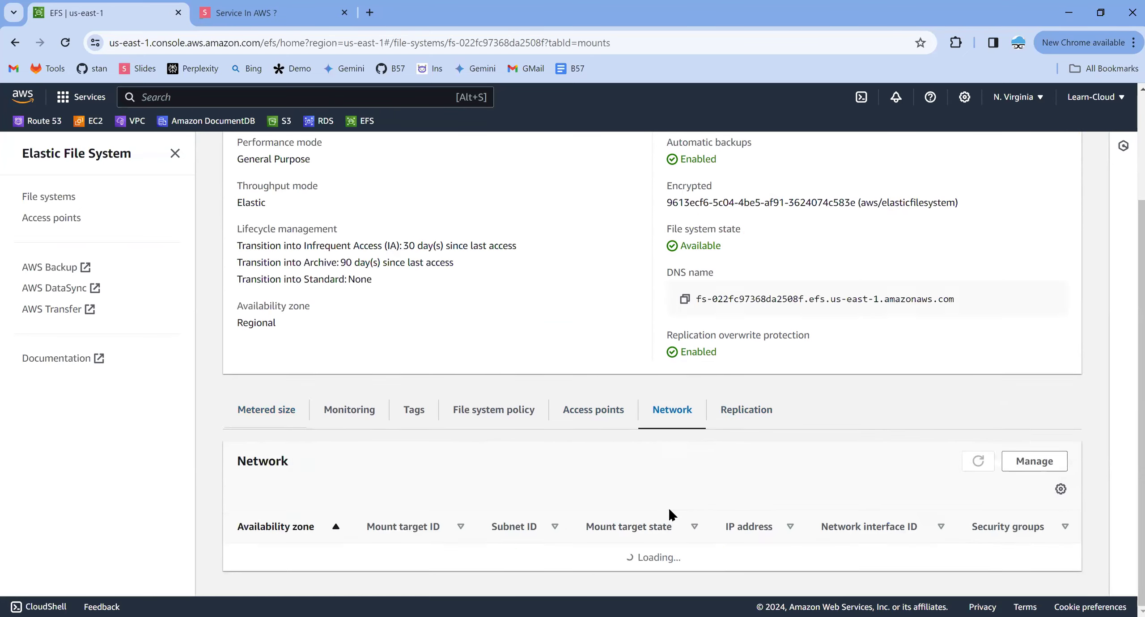
pyautogui.scroll(-1, 671, 514)
pyautogui.moveTo(233, 499); pyautogui.dragTo(299, 507)
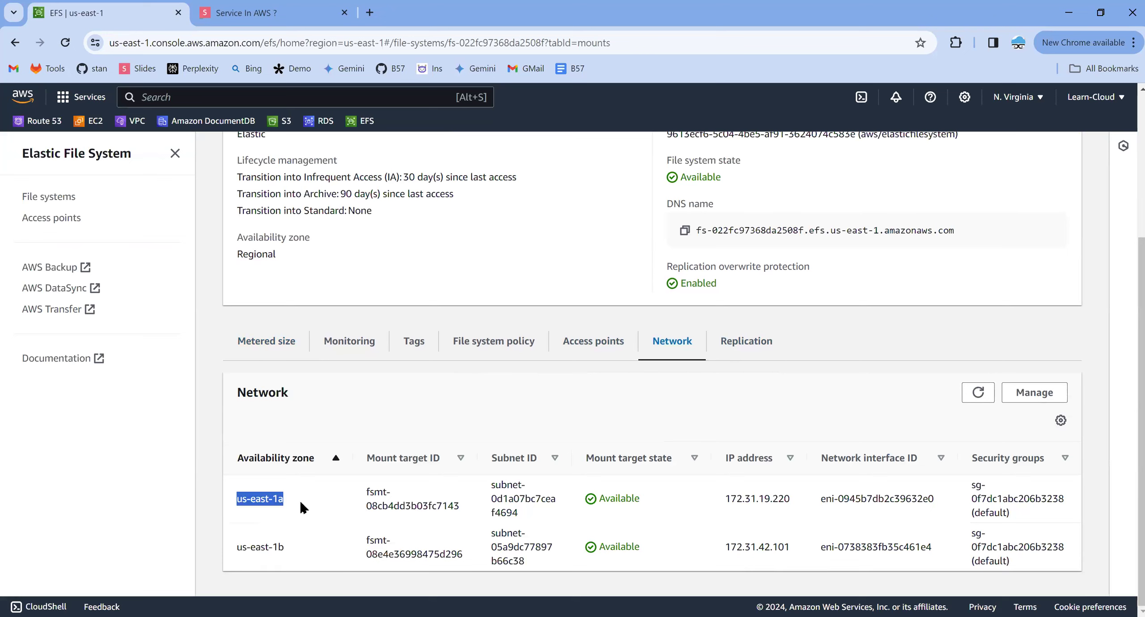
pyautogui.moveTo(238, 547); pyautogui.dragTo(293, 549)
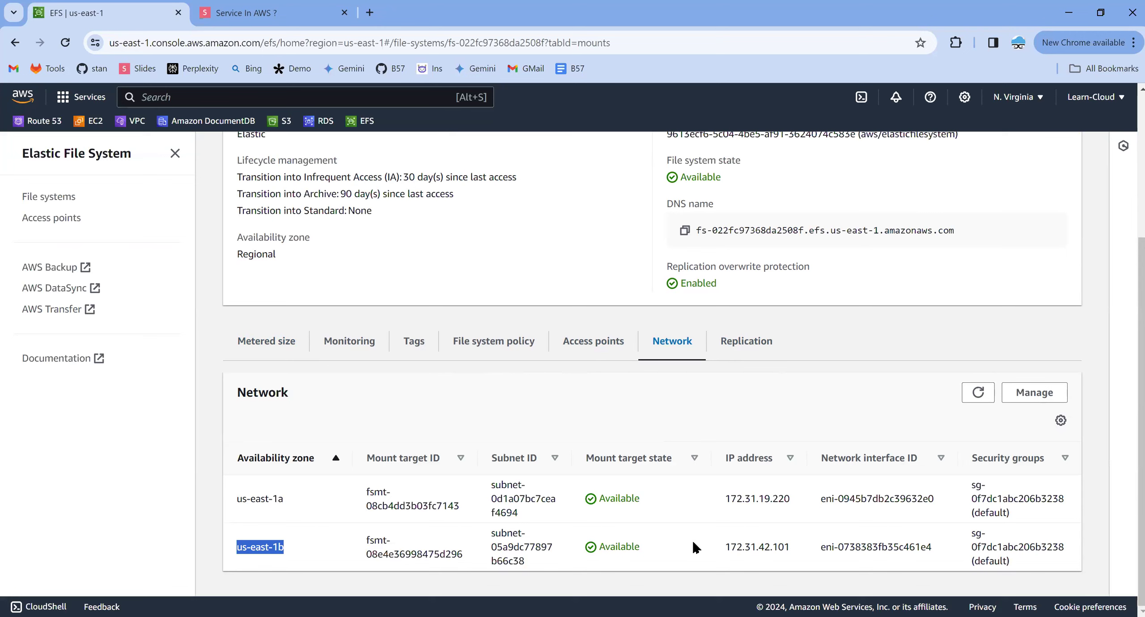
# Step: Copy the security group ID of the us-east-1a mount target
pyautogui.moveTo(968, 491); pyautogui.dragTo(1066, 509)
pyautogui.rightClick(1024, 498)
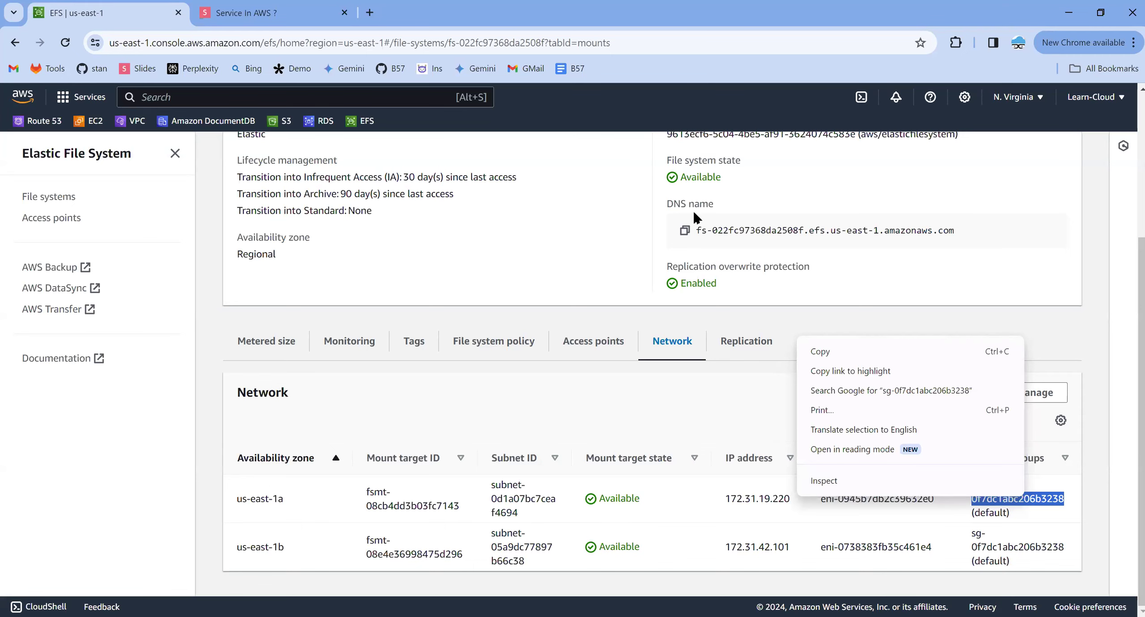
pyautogui.hotkey('alt', 'Tab')
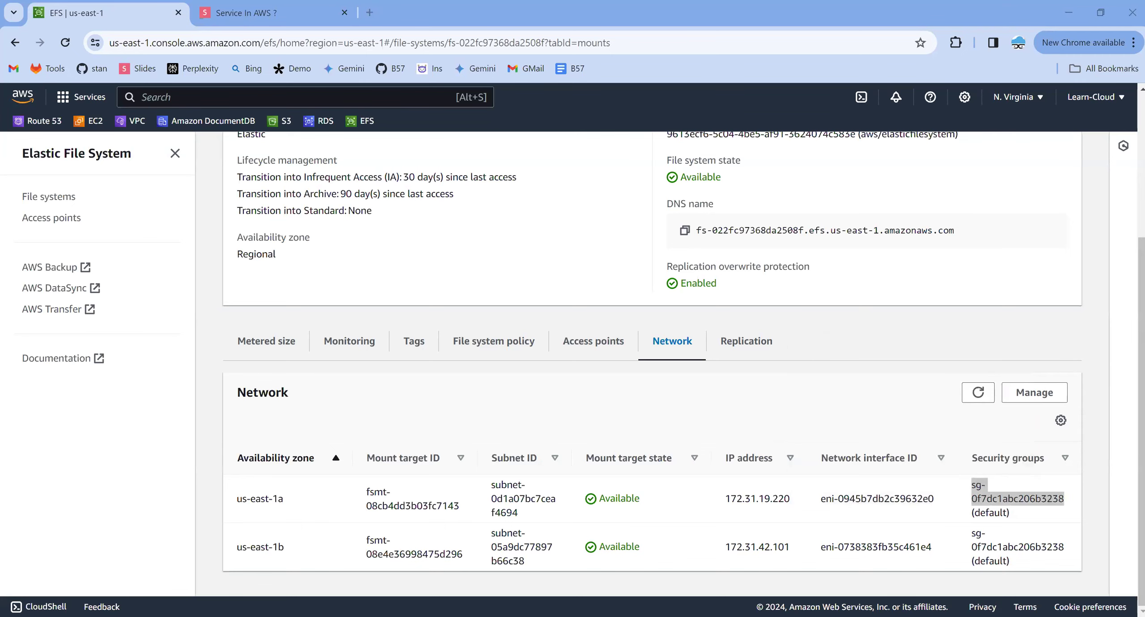
pyautogui.rightClick(1031, 501)
pyautogui.click(879, 358)
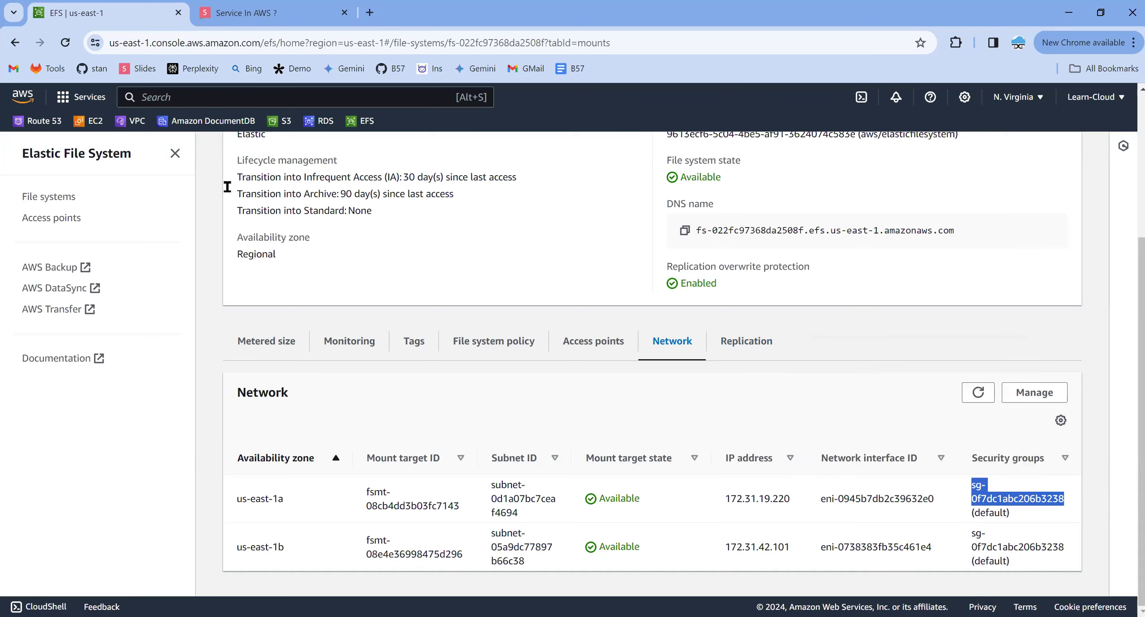
# Step: Open the VPC console, and open the EC2 console in a separate browser tab
pyautogui.click(136, 121)
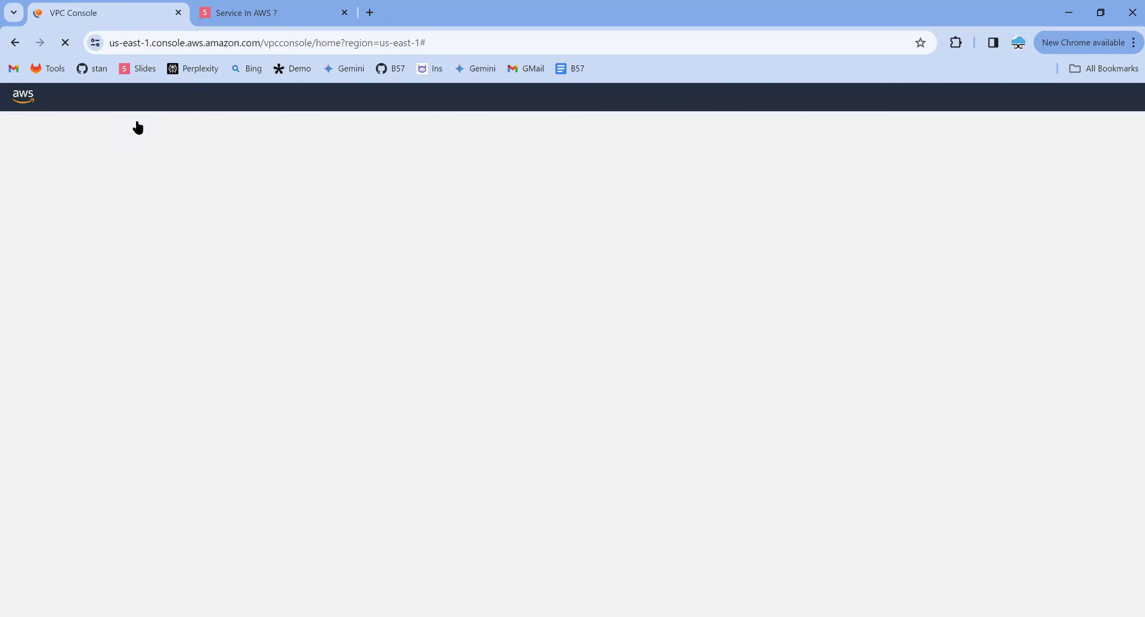
pyautogui.scroll(-5, 67, 483)
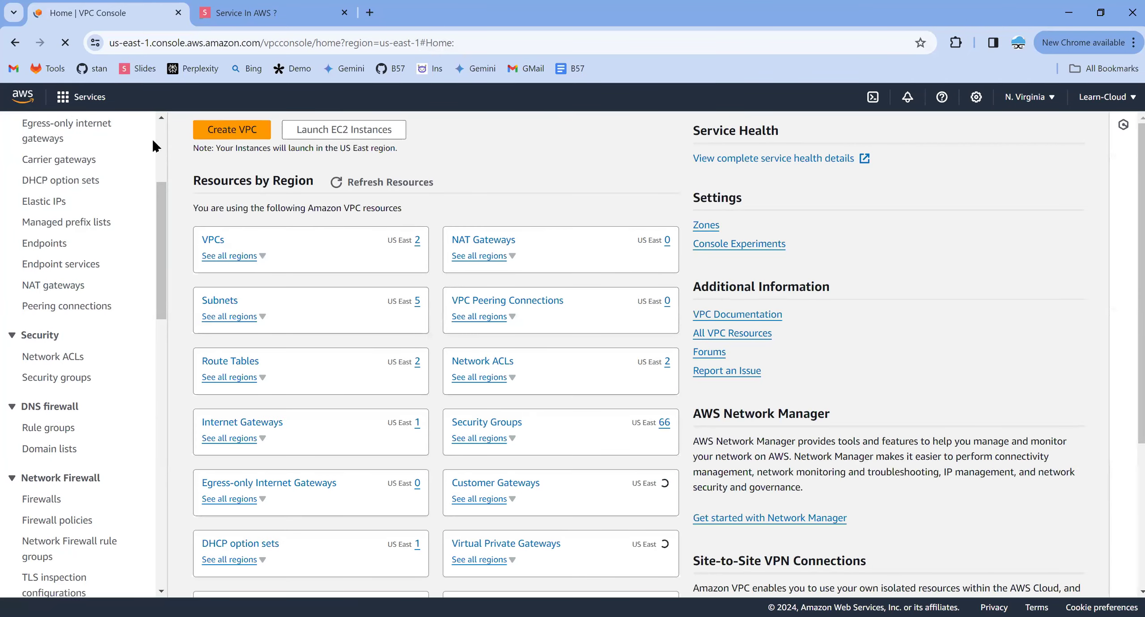
pyautogui.rightClick(104, 127)
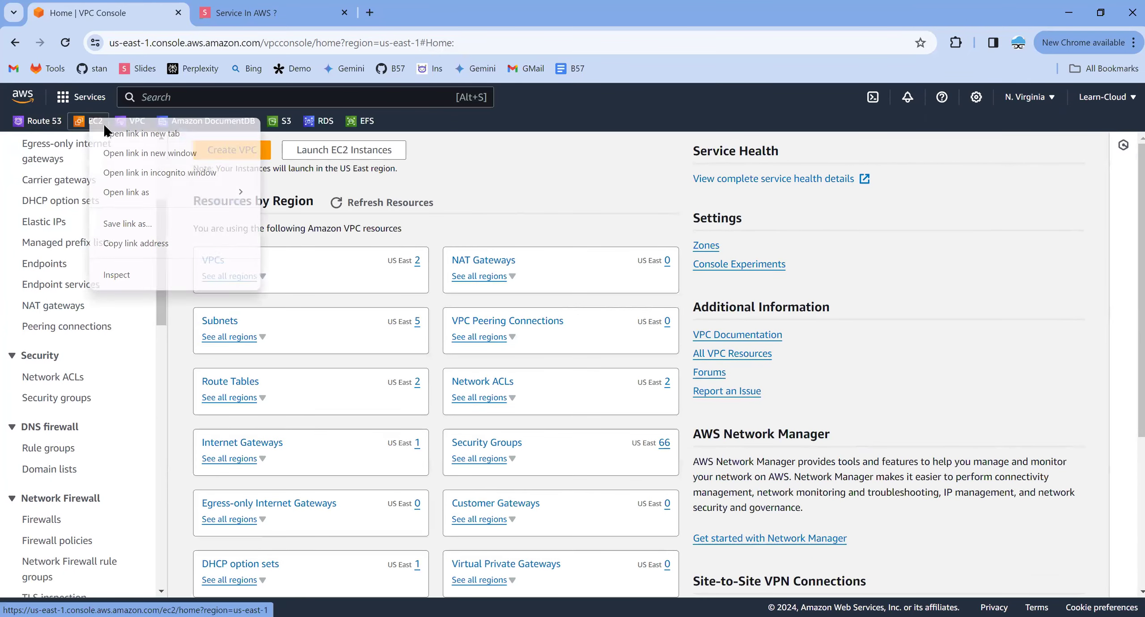
pyautogui.click(106, 133)
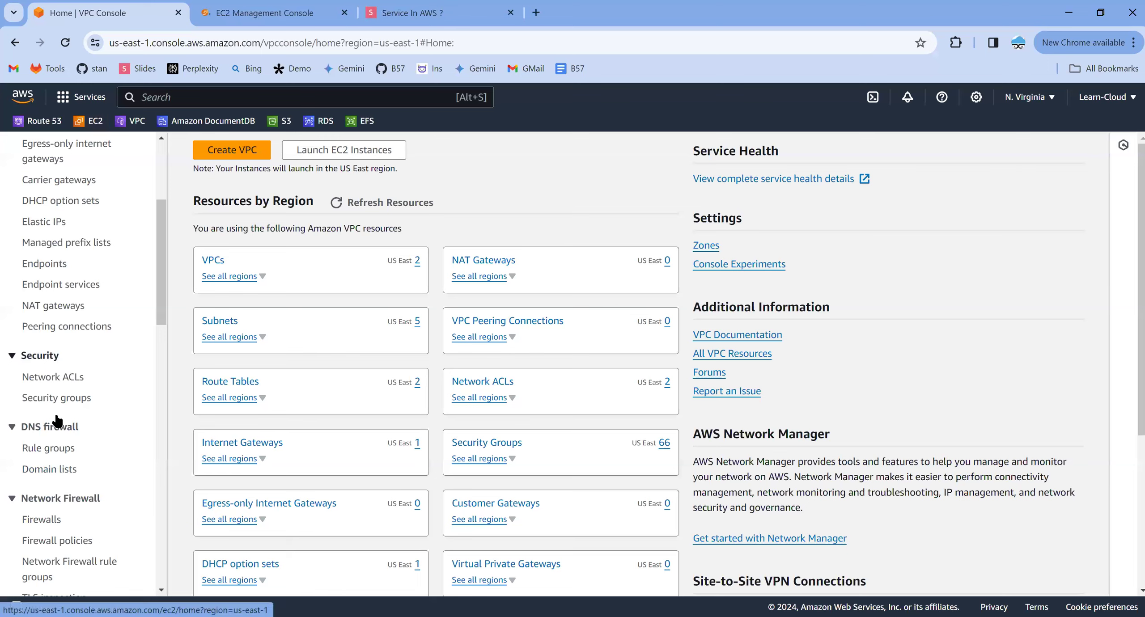
# Step: Open the VPC security groups list and filter it by Security group ID = sg-0f7dc1abc206b3238
pyautogui.scroll(-5, 61, 499)
pyautogui.scroll(8, 72, 429)
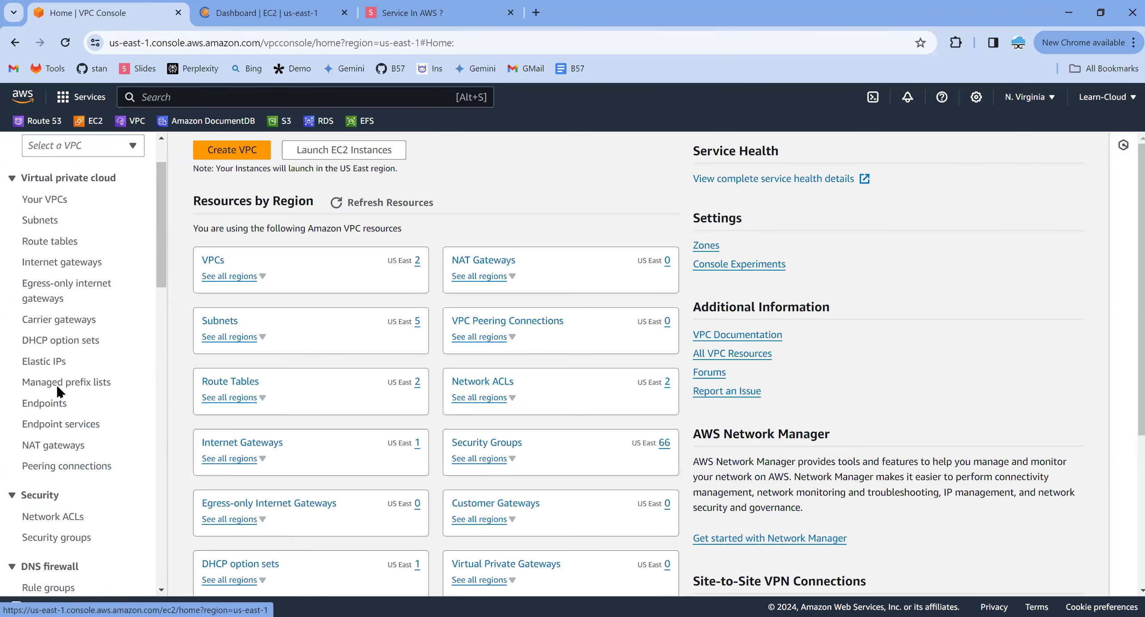
pyautogui.click(76, 540)
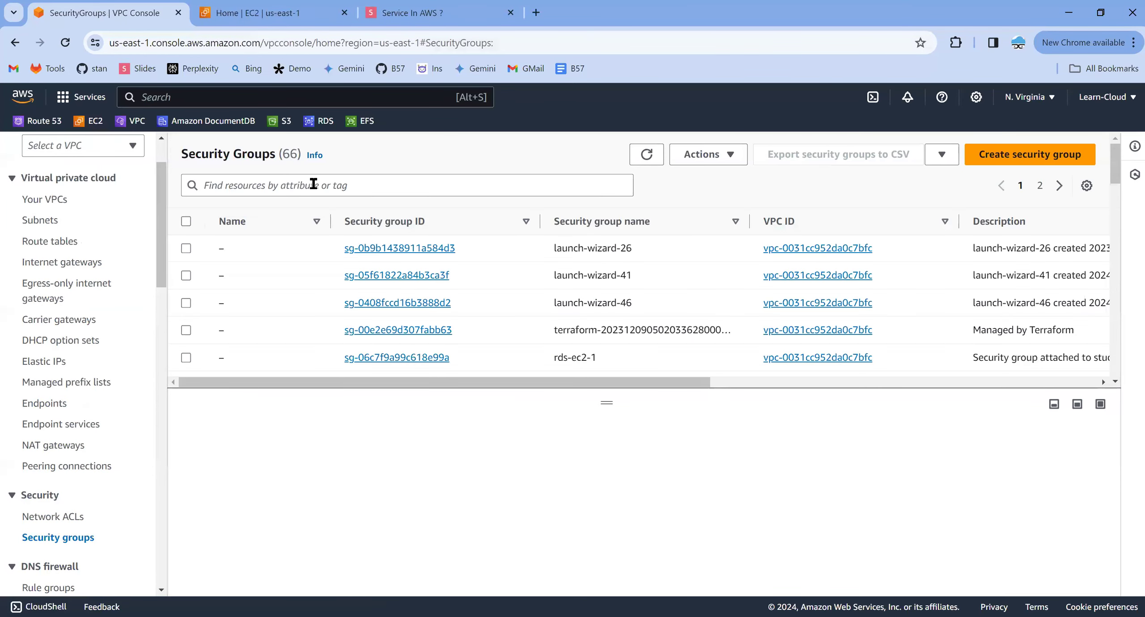
pyautogui.click(313, 183)
pyautogui.write('sg-0f7dc1abc206b3238')
pyautogui.click(278, 268)
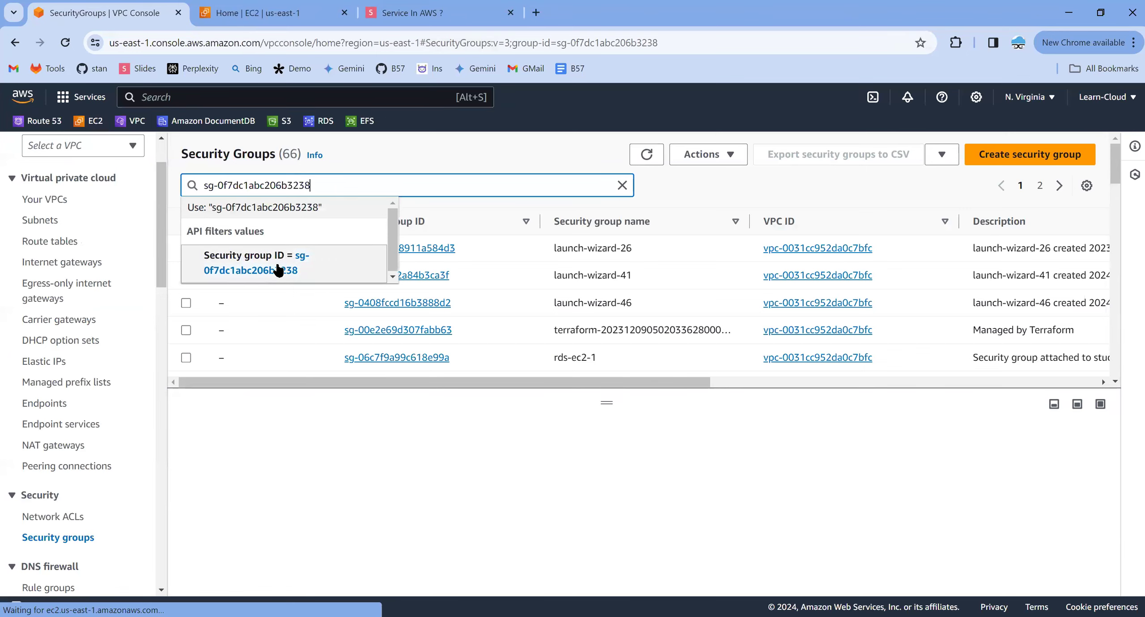
# Step: Select the efs-sg security group and open its inbound rules for editing
pyautogui.moveTo(214, 284); pyautogui.dragTo(248, 288)
pyautogui.click(248, 288)
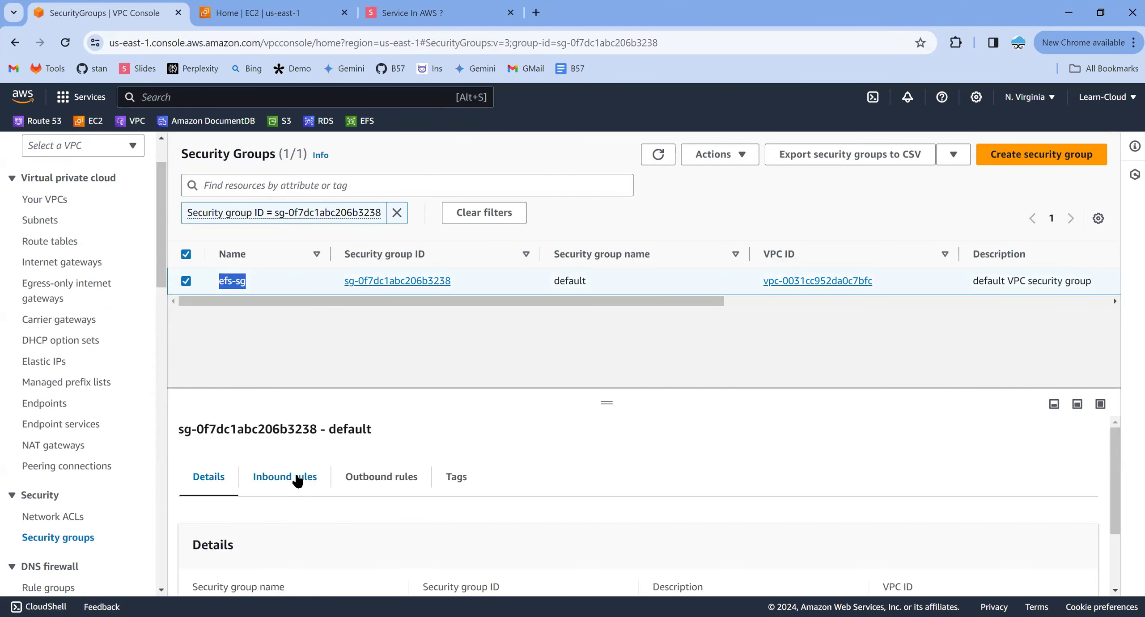
pyautogui.click(298, 478)
pyautogui.click(1020, 543)
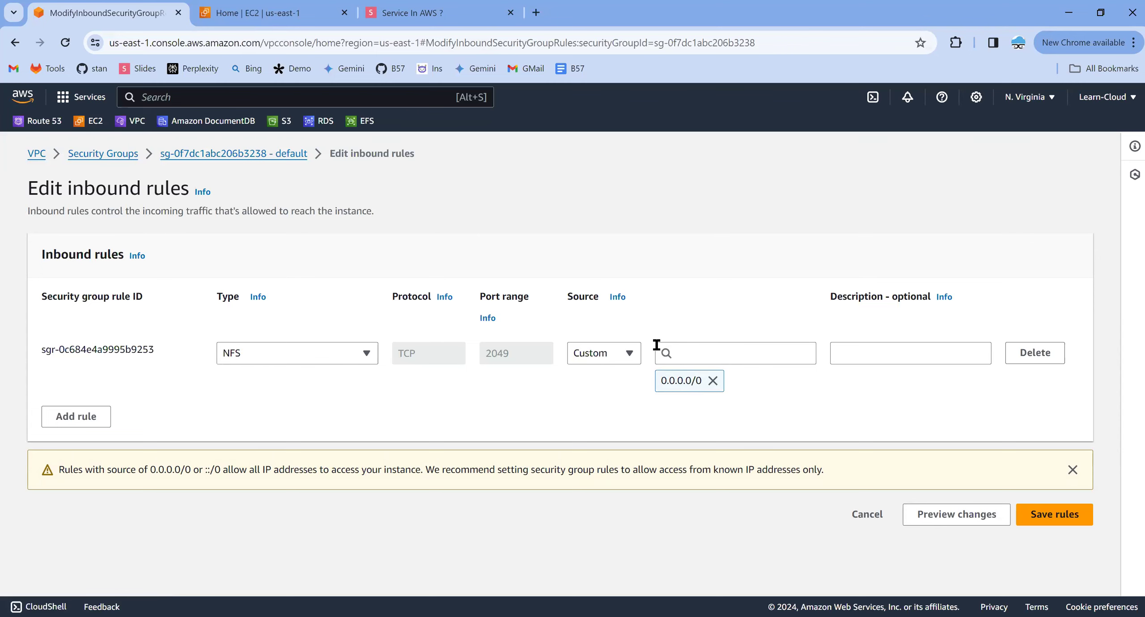
# Step: List the running EC2 instances and view the security details of payment-001
pyautogui.click(310, 20)
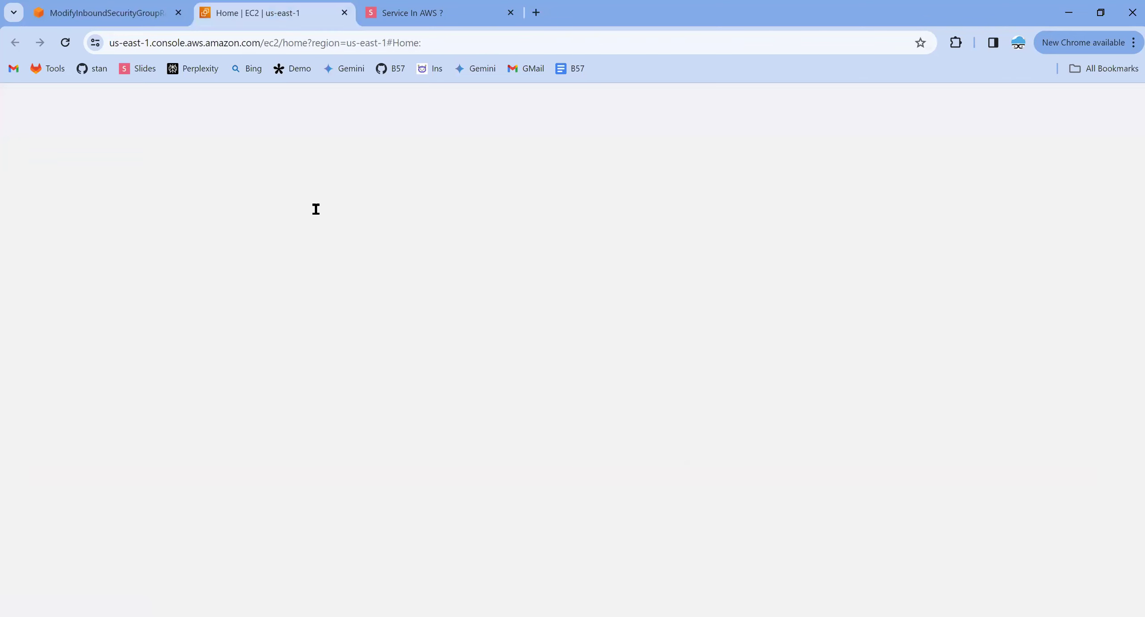
pyautogui.click(259, 234)
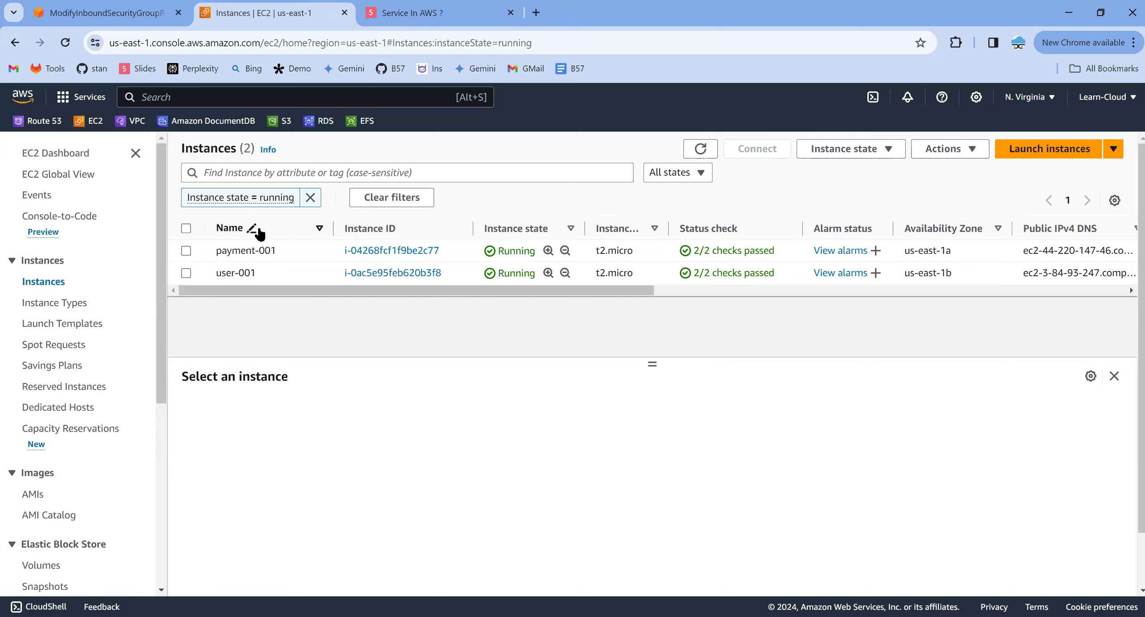
pyautogui.click(186, 251)
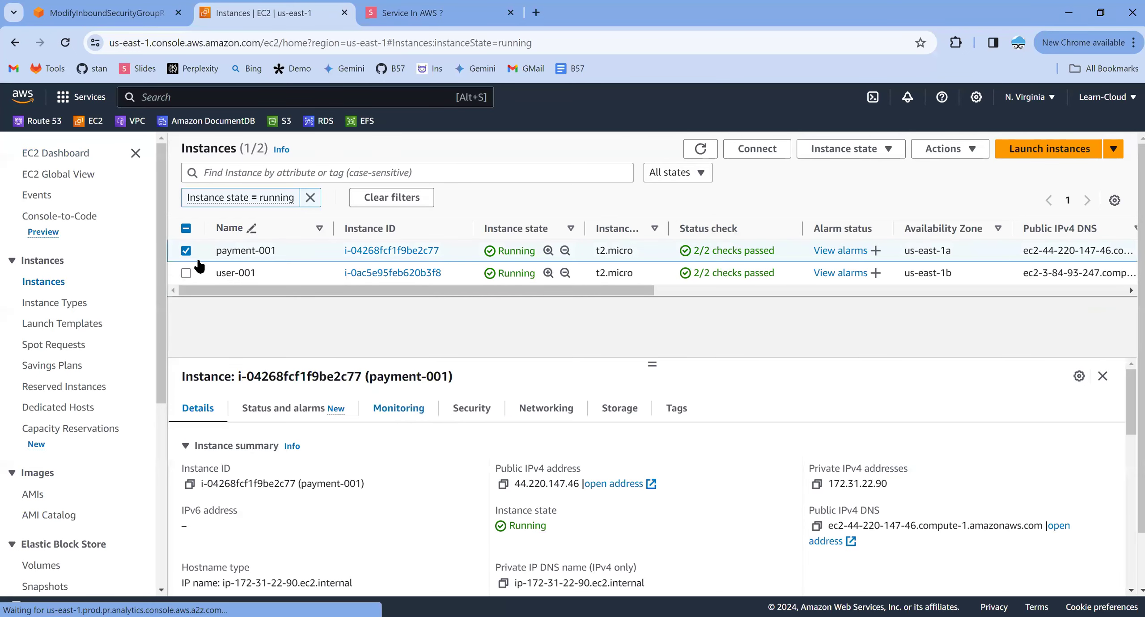
pyautogui.moveTo(217, 254); pyautogui.dragTo(274, 253)
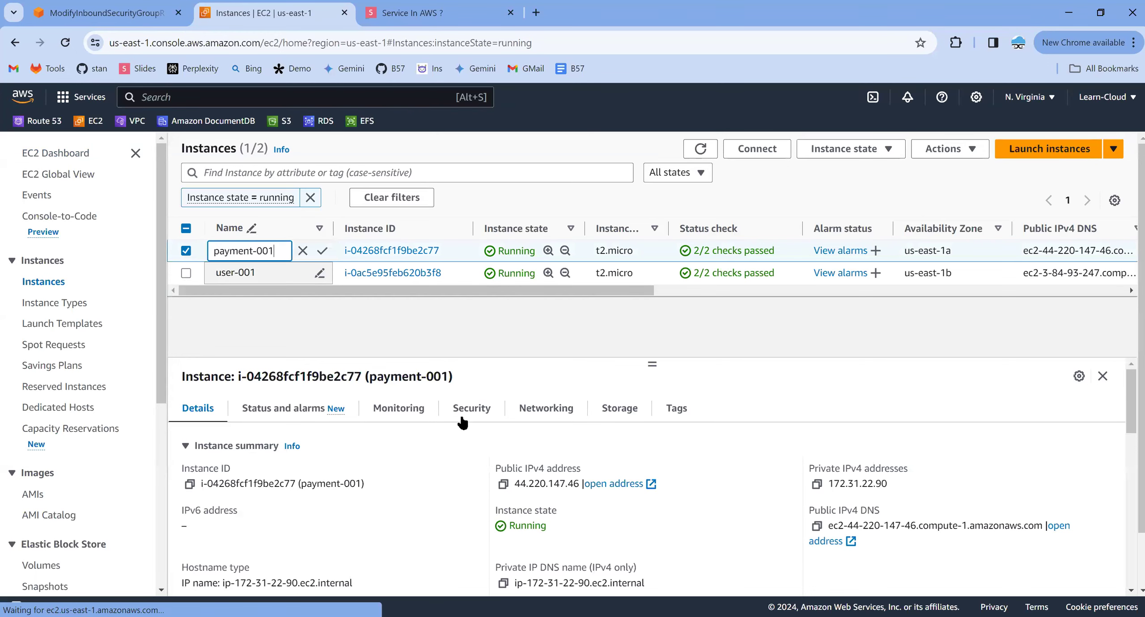
pyautogui.click(473, 409)
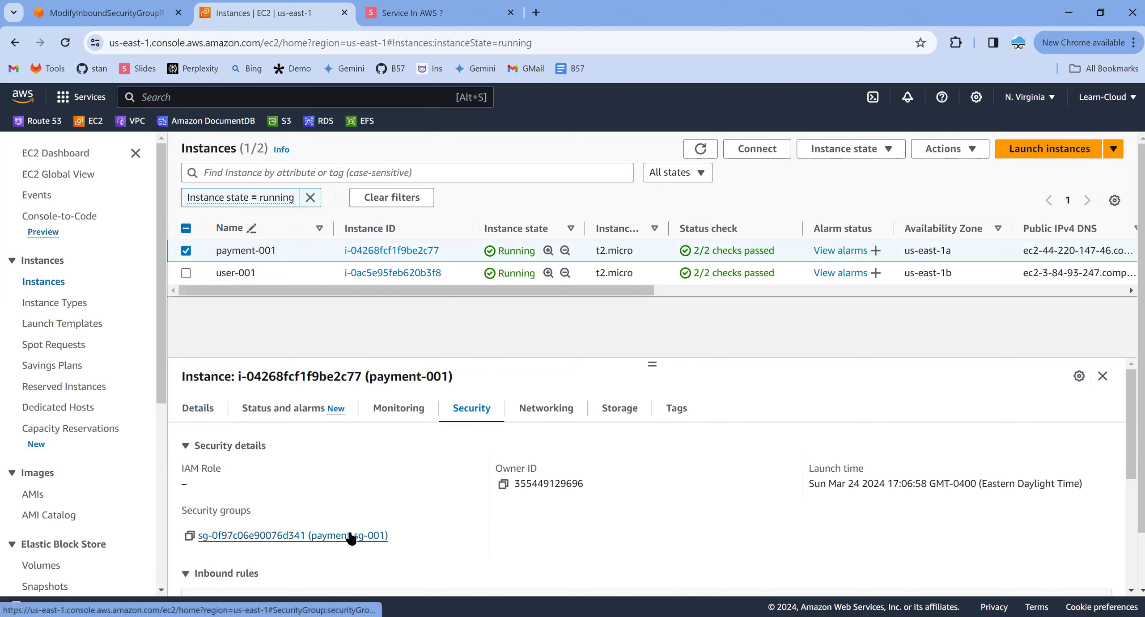
# Step: Switch the selection to the user-001 instance and view its security group
pyautogui.click(186, 250)
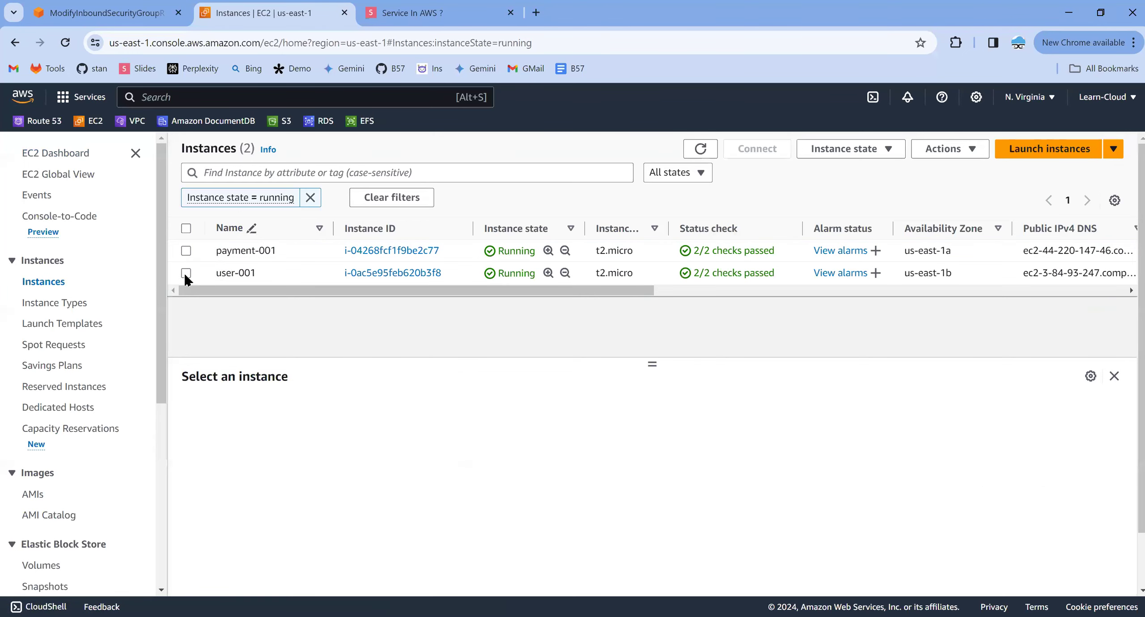
pyautogui.click(186, 273)
pyautogui.click(390, 409)
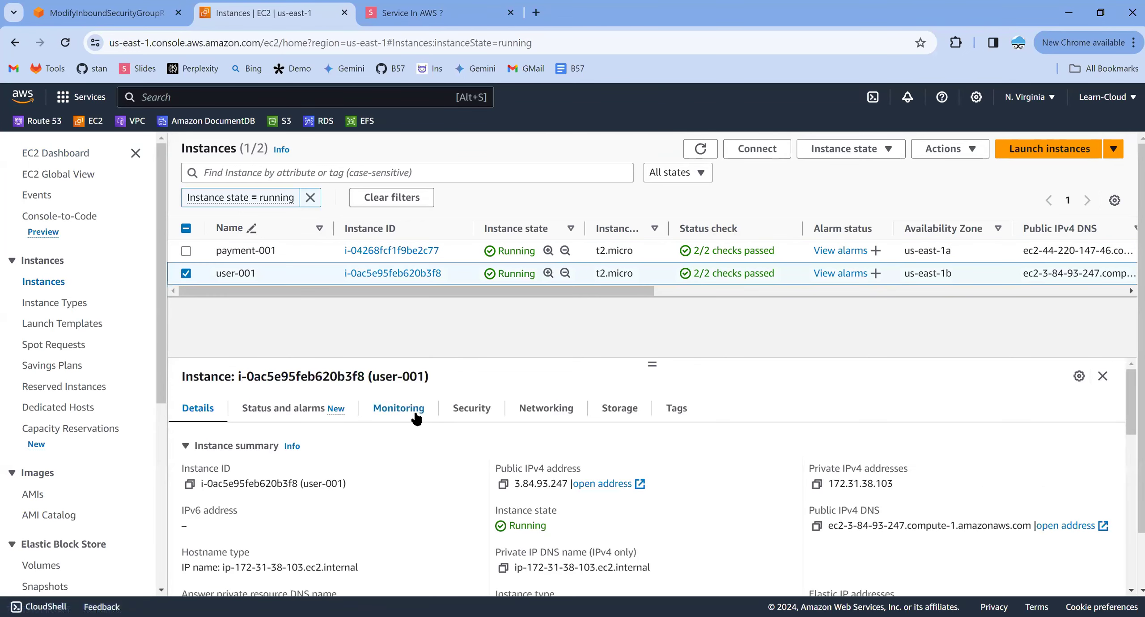
pyautogui.click(473, 409)
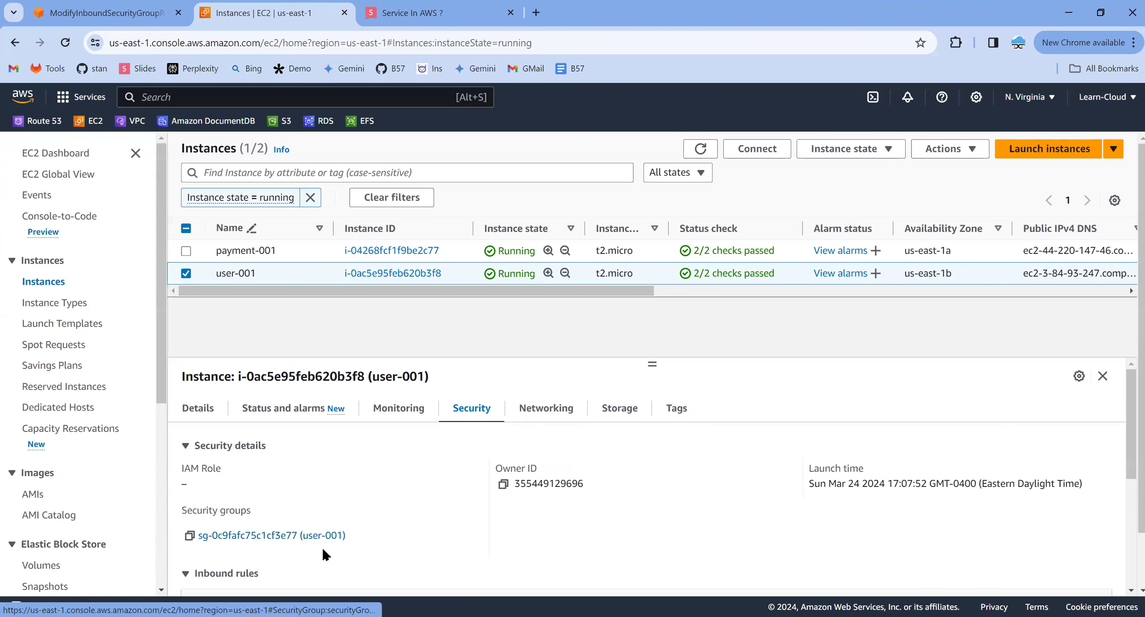
pyautogui.moveTo(360, 532); pyautogui.dragTo(193, 545)
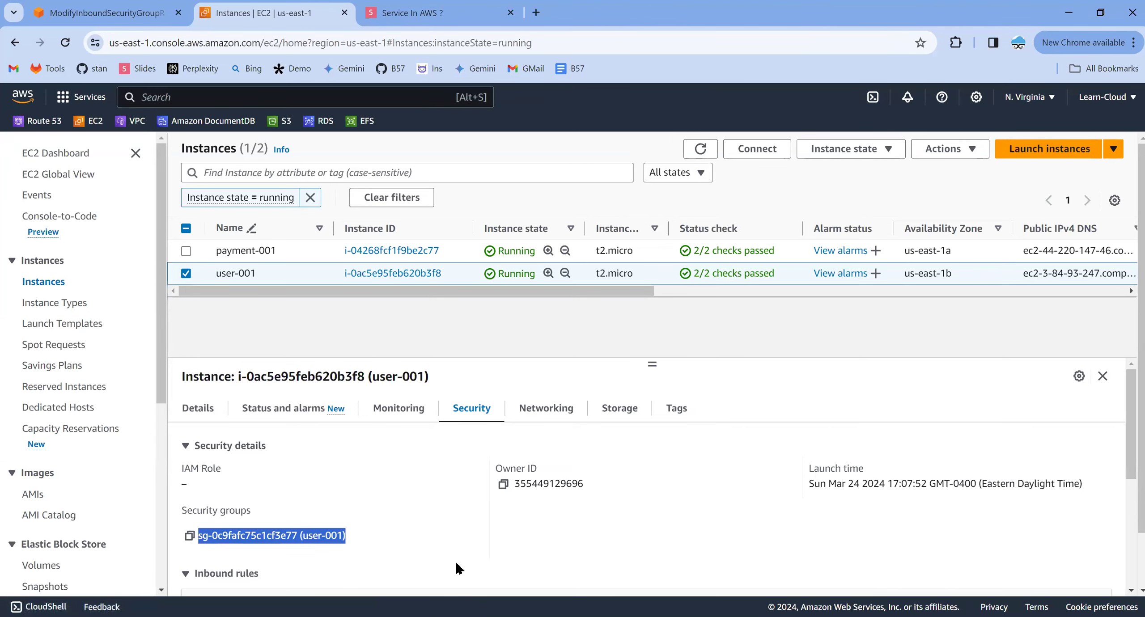
pyautogui.click(494, 559)
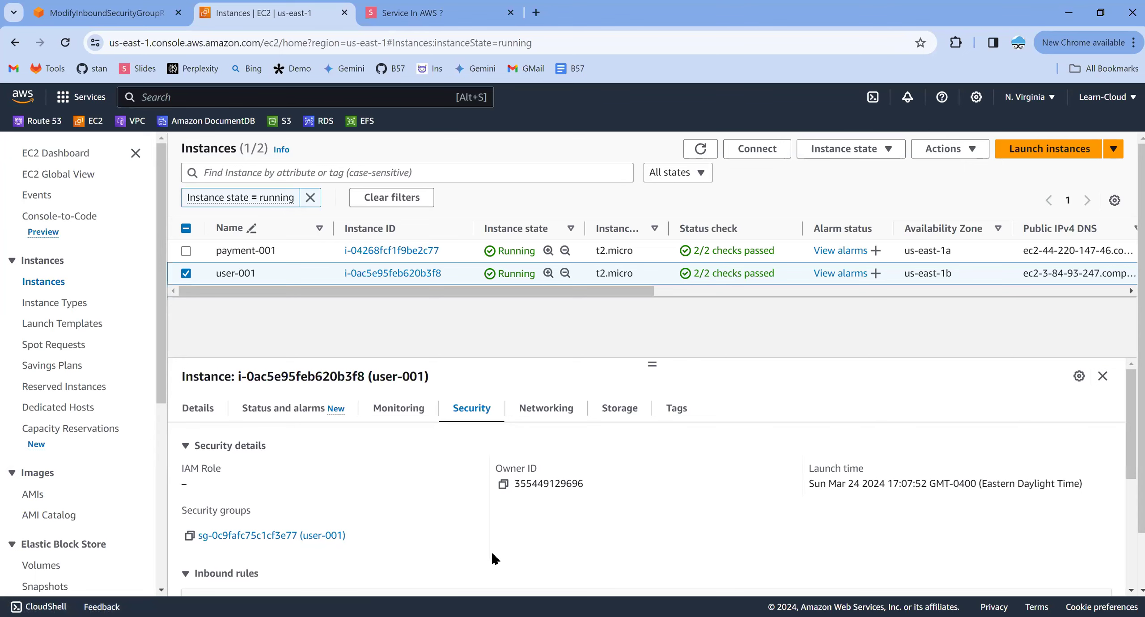
# Step: Select the payment-001 instance, copy its security group ID, and return to the efs-sg inbound rules being edited
pyautogui.click(187, 268)
pyautogui.click(186, 253)
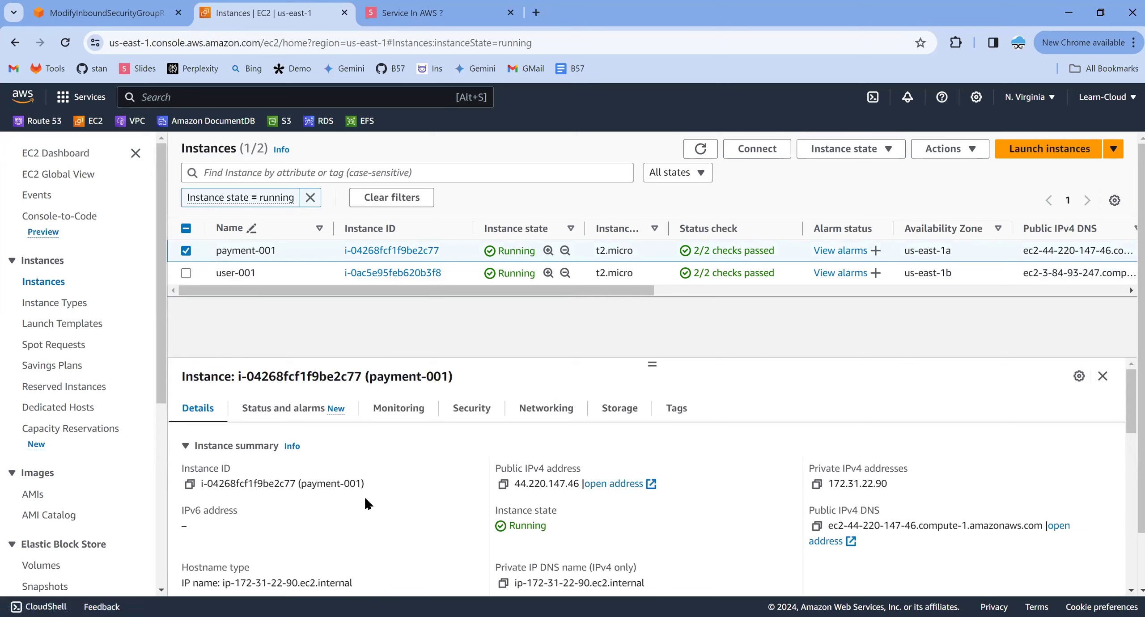
pyautogui.click(456, 411)
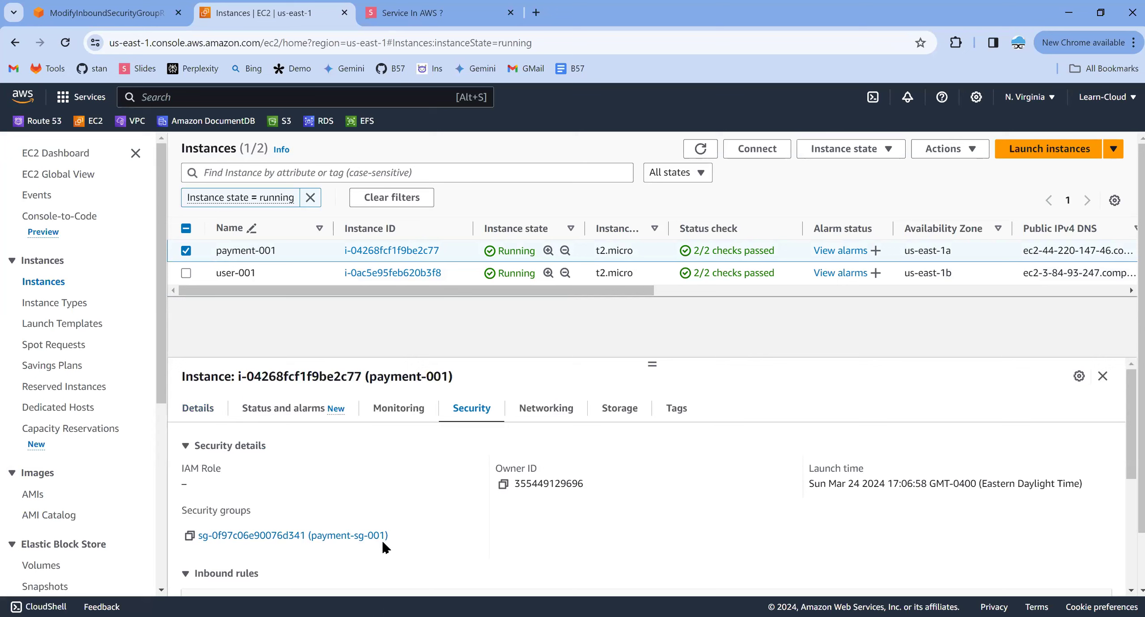
pyautogui.click(189, 536)
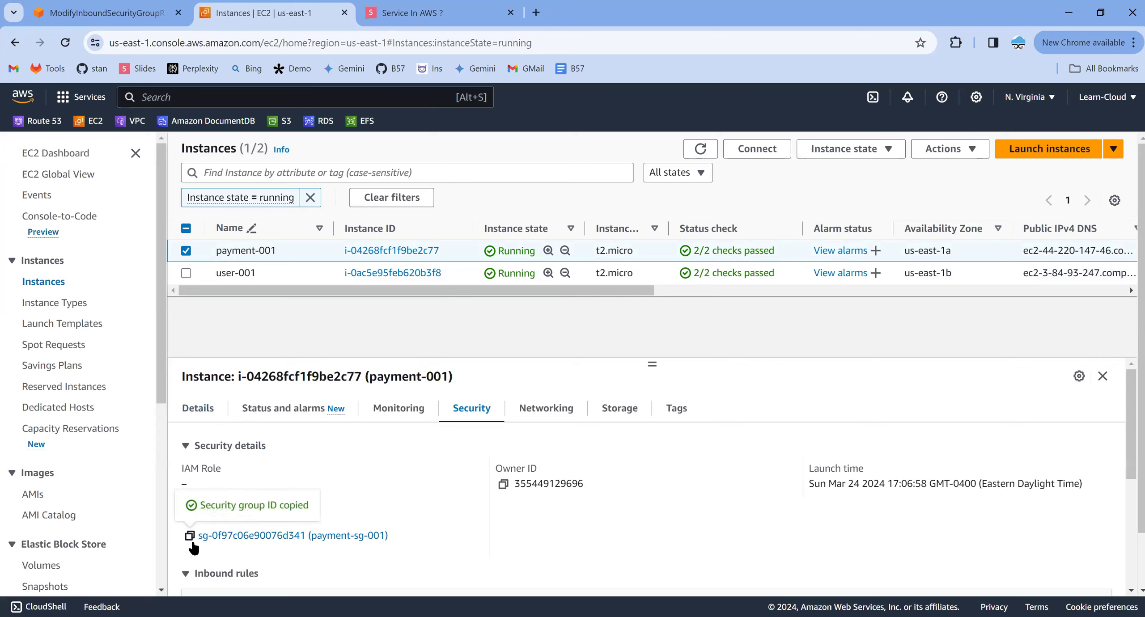
pyautogui.click(143, 12)
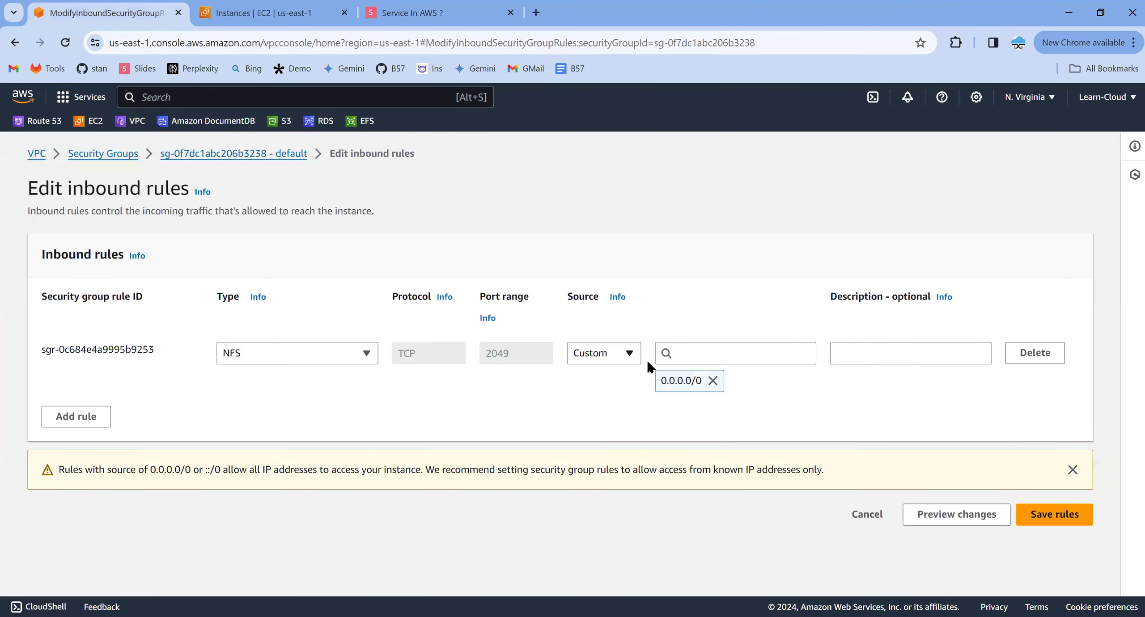
# Step: Try to replace the existing NFS rule's 0.0.0.0/0 source with the payment-sg-001 security group
pyautogui.click(712, 381)
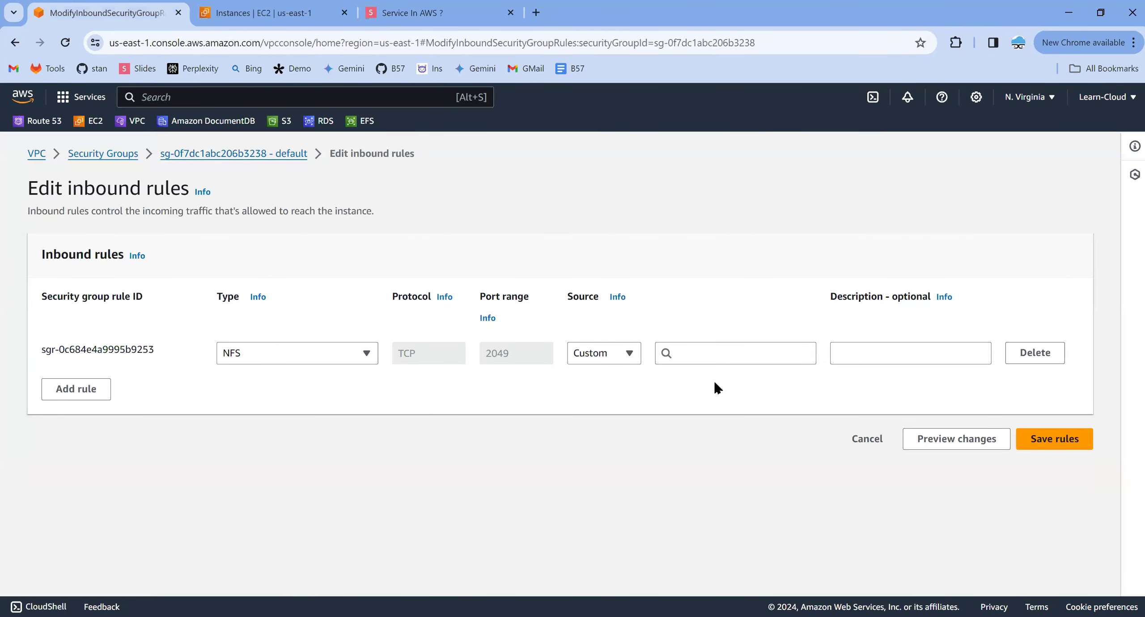
pyautogui.click(695, 353)
pyautogui.hotkey('ctrl', 'v')
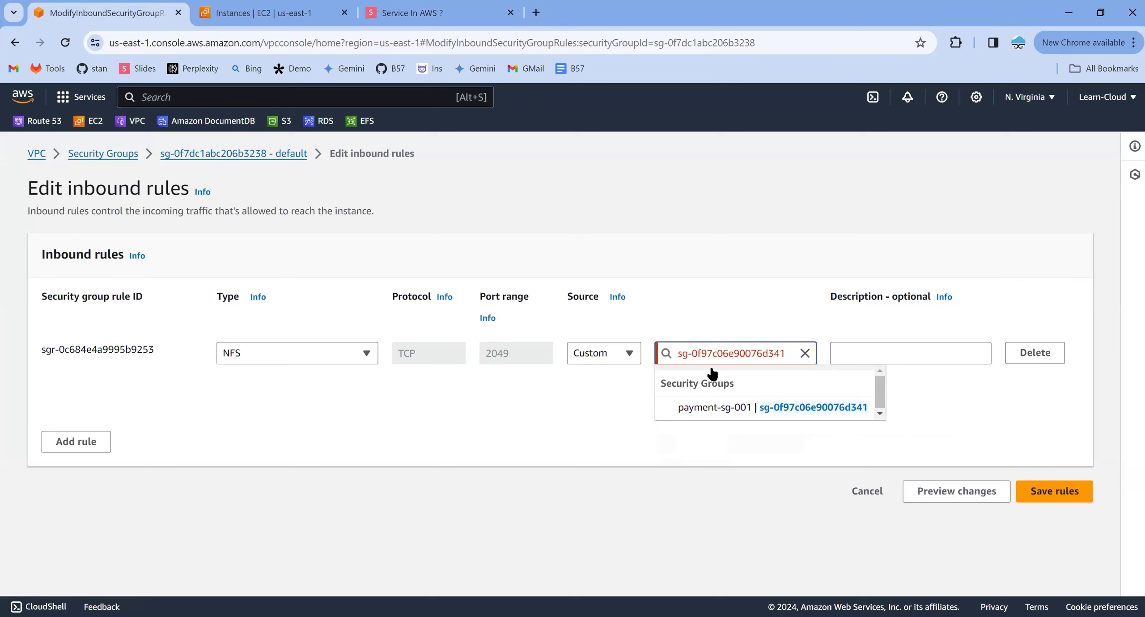
pyautogui.click(756, 414)
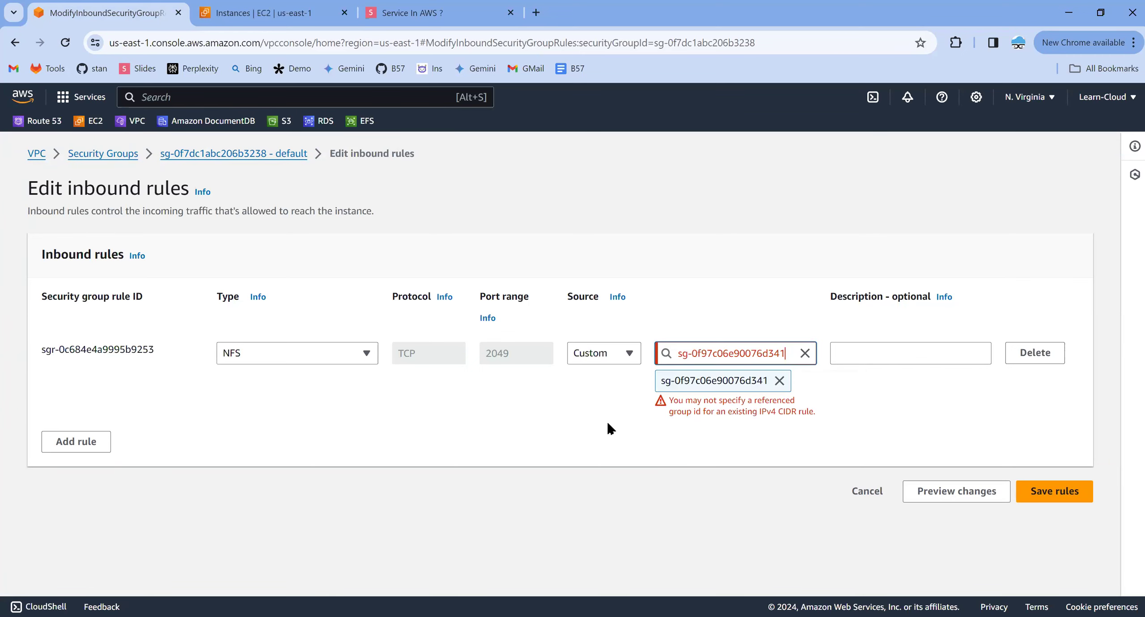
pyautogui.click(628, 358)
pyautogui.click(609, 379)
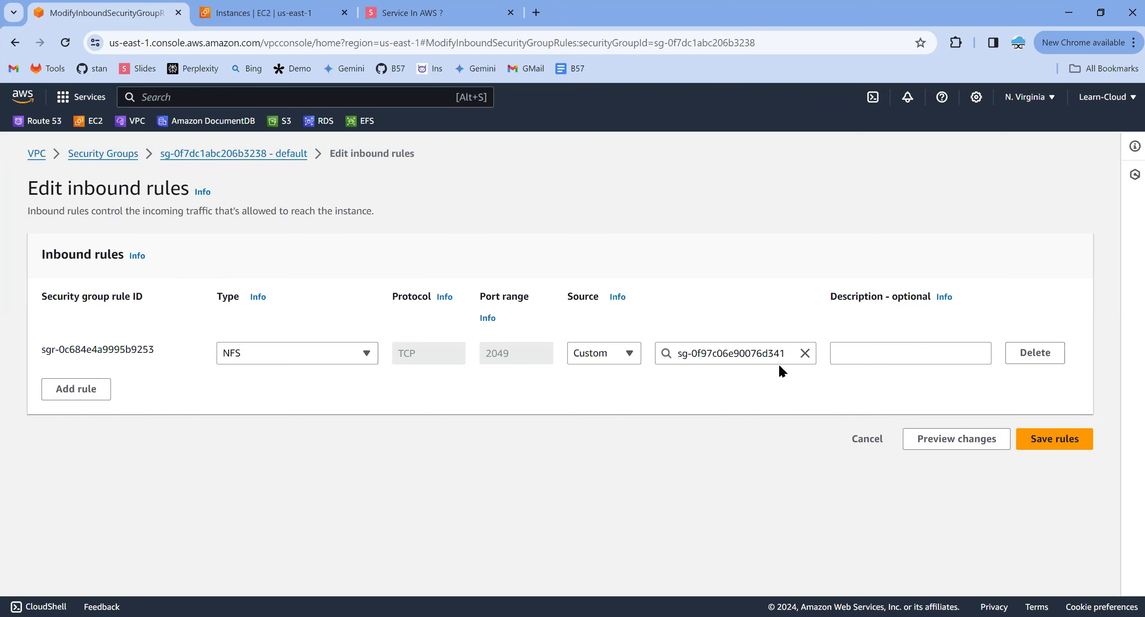
pyautogui.click(1053, 443)
pyautogui.click(805, 353)
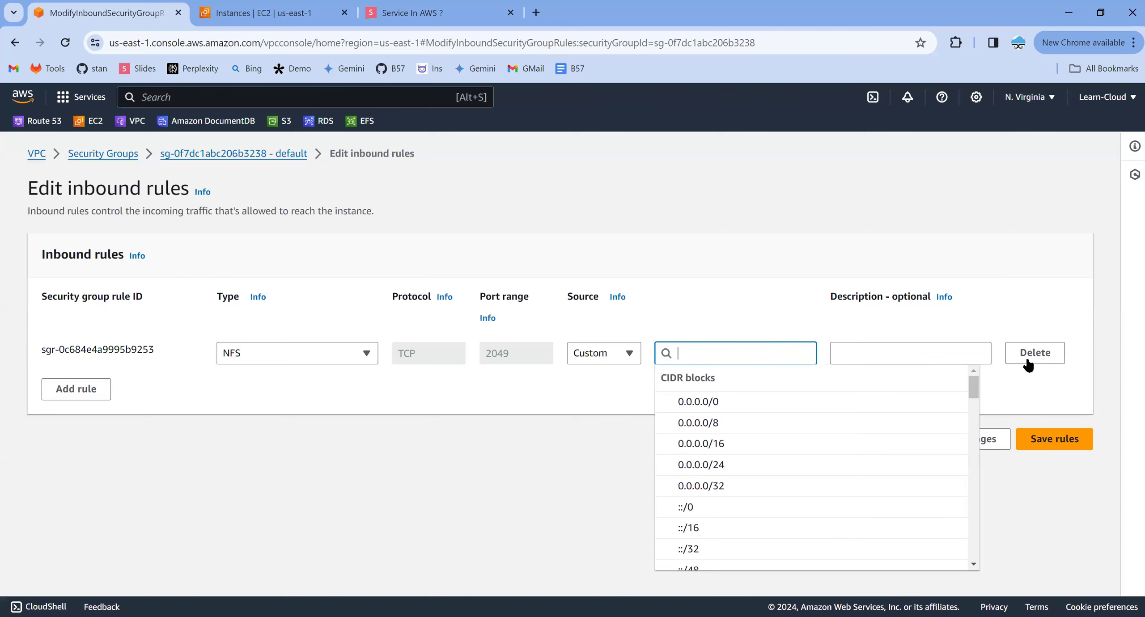
# Step: Delete the existing inbound rule and add a new one with the payment-sg-001 security group as custom source
pyautogui.click(1027, 361)
pyautogui.click(63, 349)
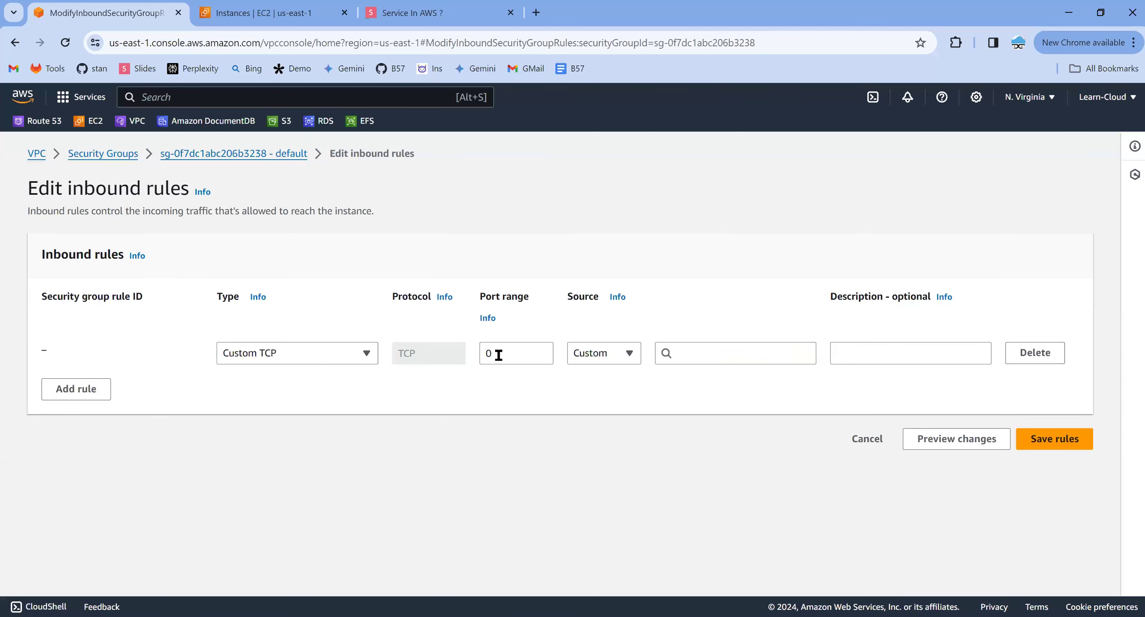
pyautogui.click(688, 354)
pyautogui.hotkey('ctrl', 'v')
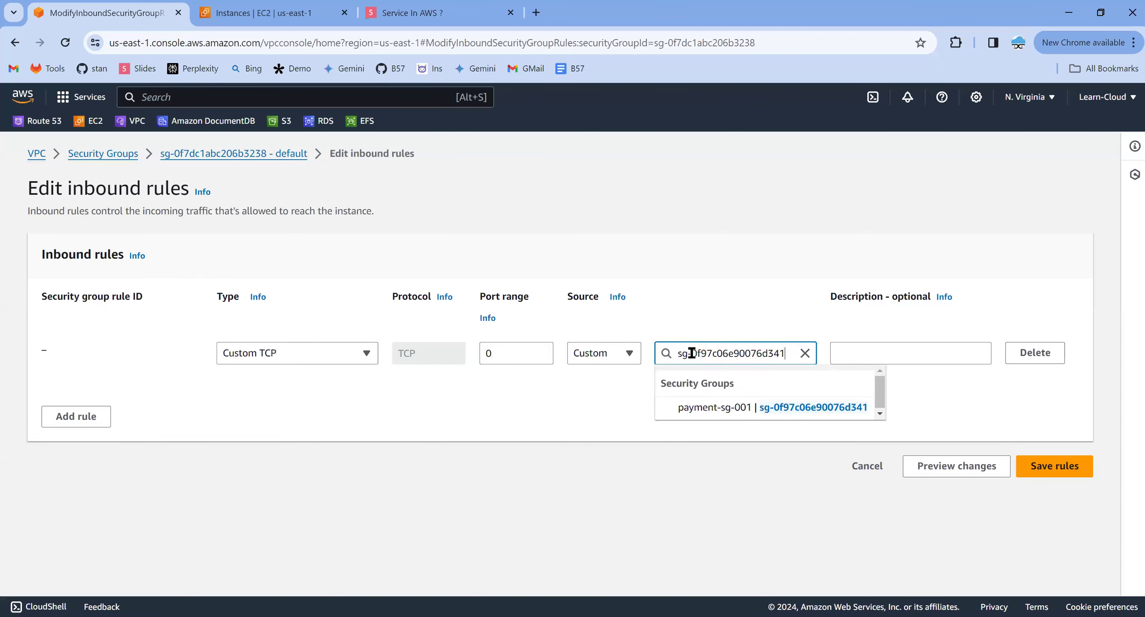
pyautogui.click(791, 408)
pyautogui.click(606, 356)
# Step: Set the new inbound rule's type to NFS and save the rules
pyautogui.doubleClick(520, 356)
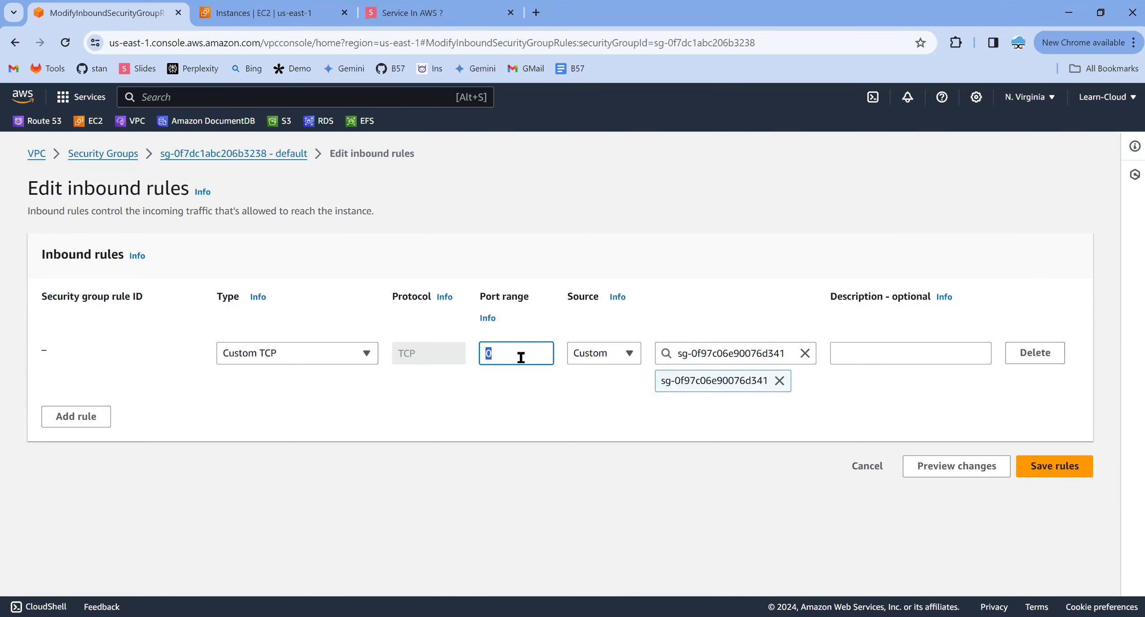
pyautogui.click(272, 354)
pyautogui.write('nfs')
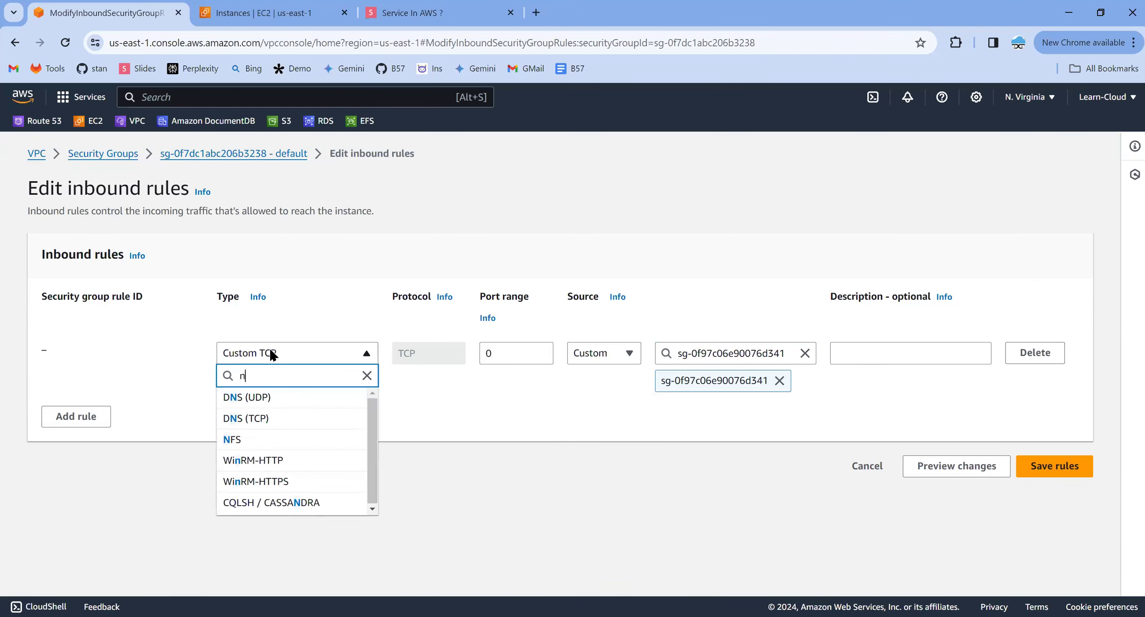
pyautogui.click(231, 398)
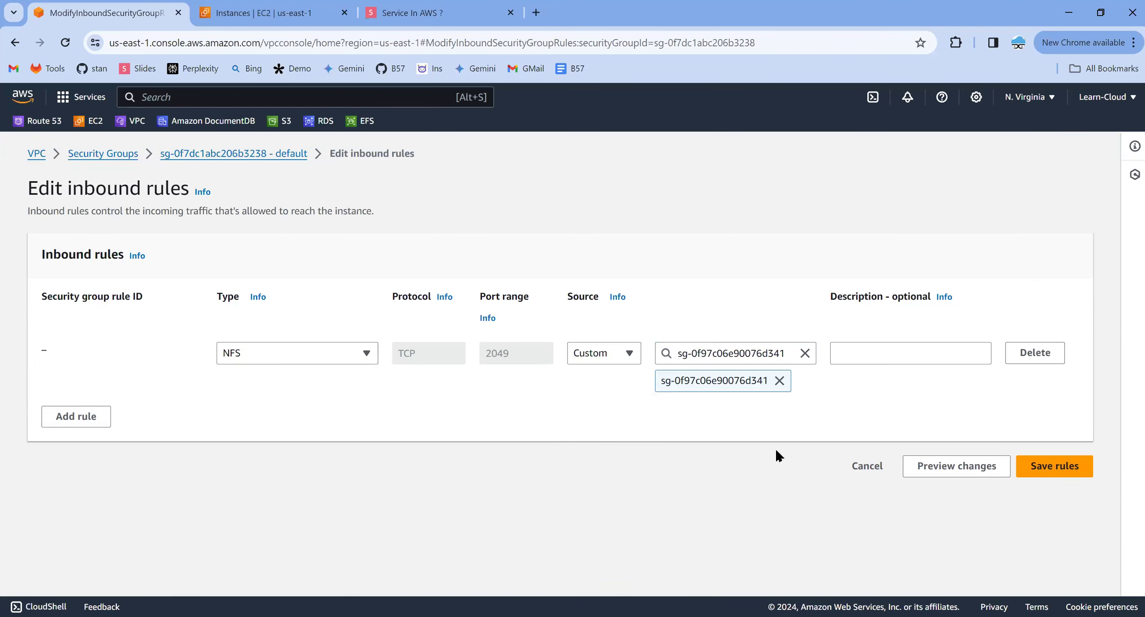
pyautogui.click(1037, 463)
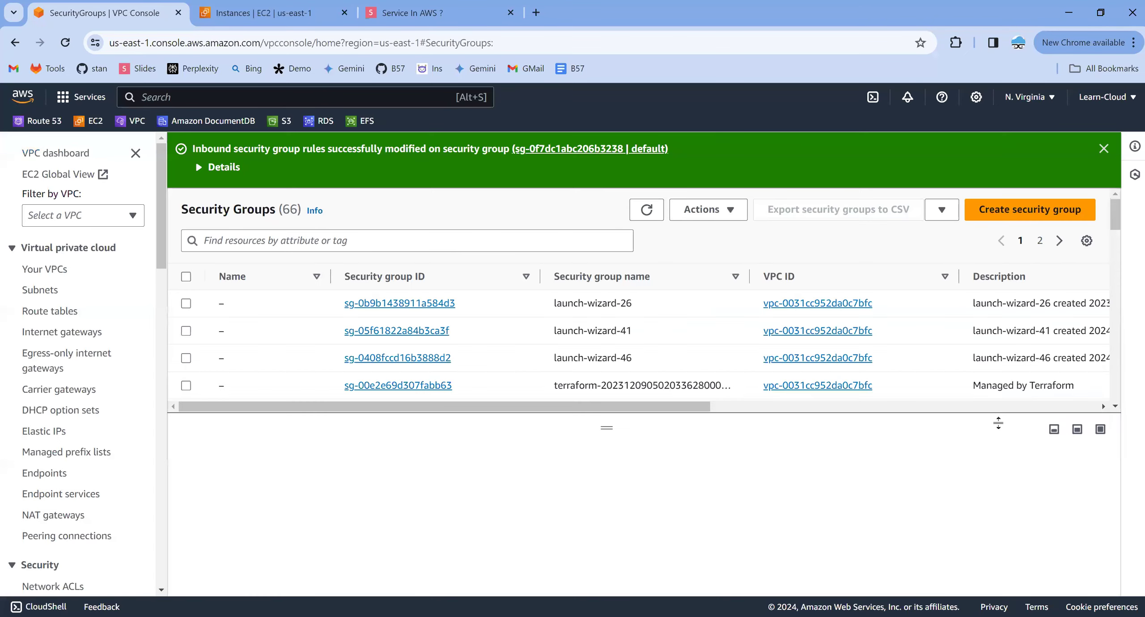
# Step: Filter the security groups by Name = efs-sg and select the efs-sg group
pyautogui.click(359, 238)
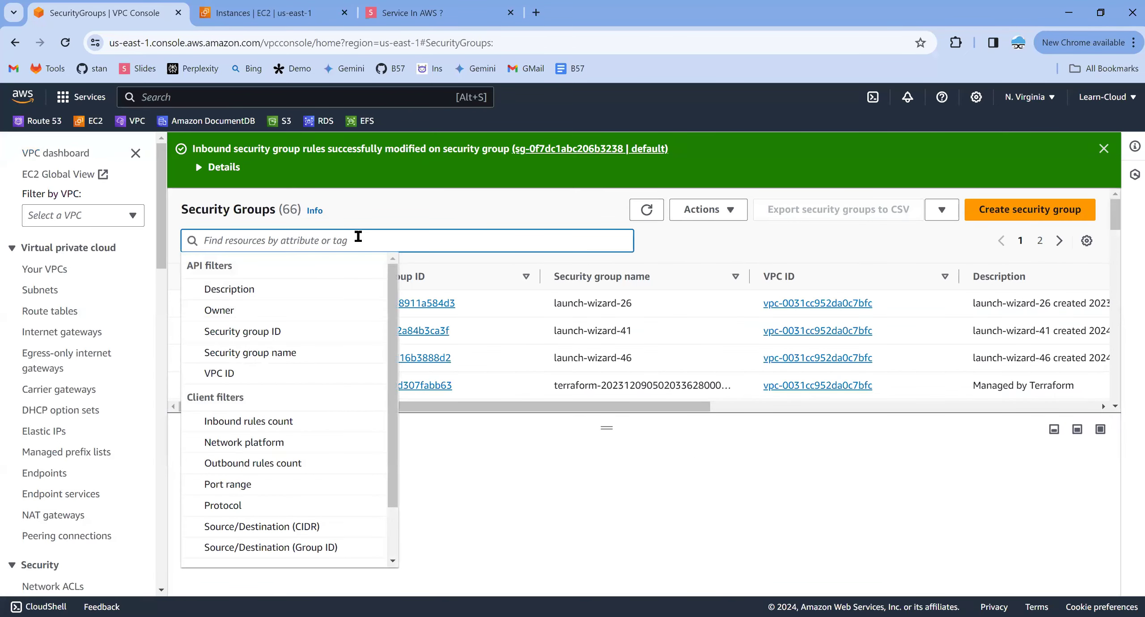
pyautogui.write('efs')
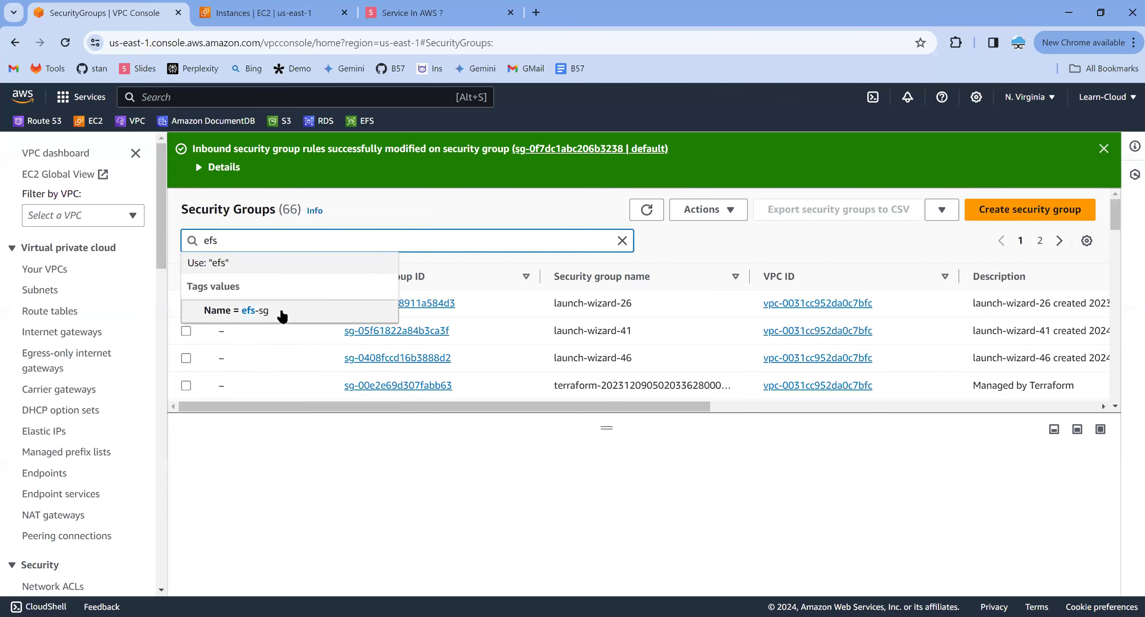
pyautogui.click(281, 313)
pyautogui.click(185, 336)
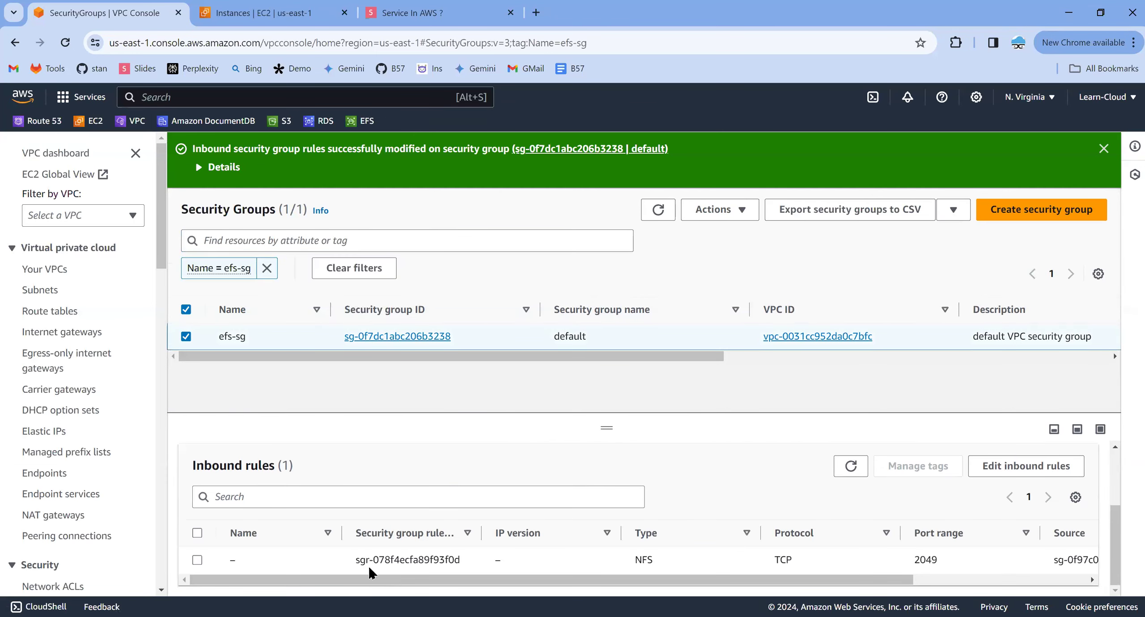
# Step: Open the efs-sg inbound rules for editing, check the NFS rule's port range and source, and leave without saving
pyautogui.click(997, 469)
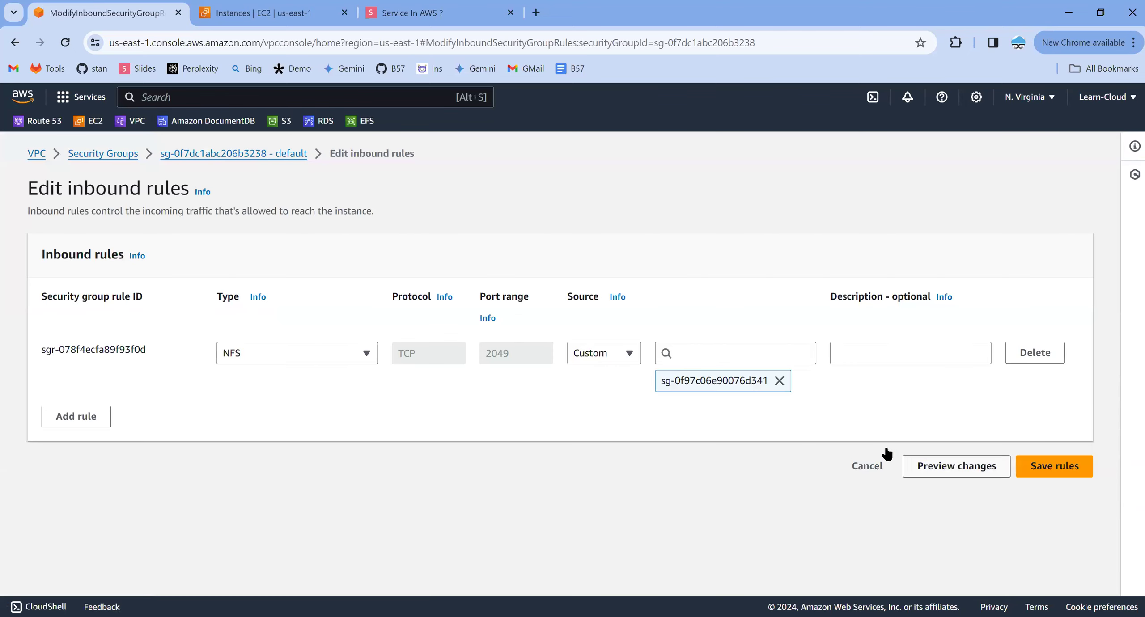
pyautogui.doubleClick(486, 357)
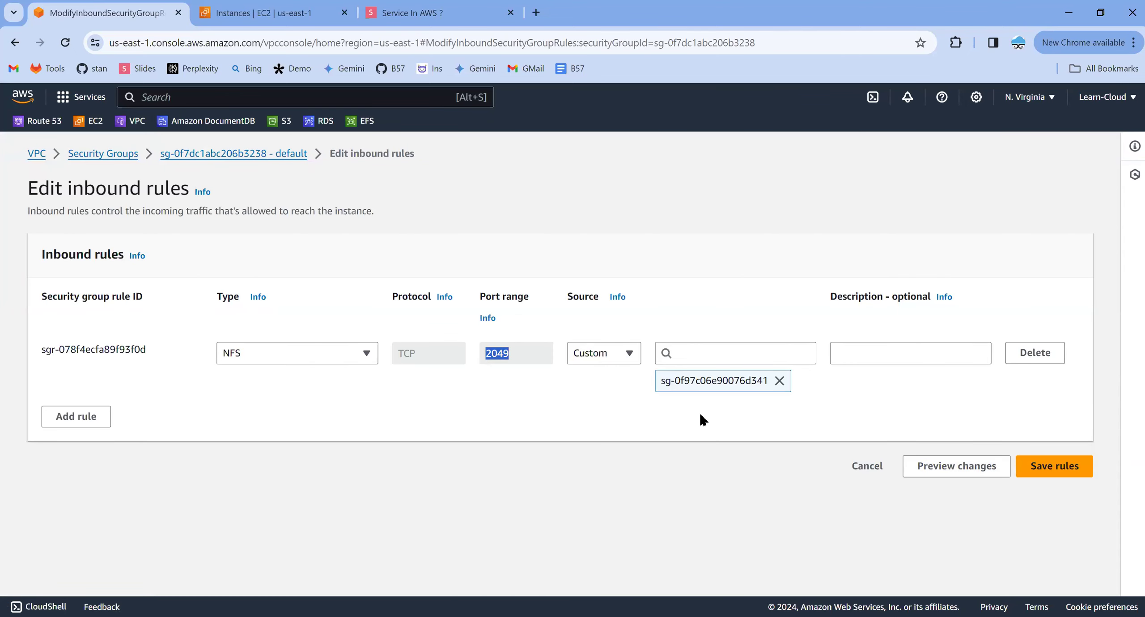
pyautogui.moveTo(659, 382); pyautogui.dragTo(763, 382)
pyautogui.click(866, 467)
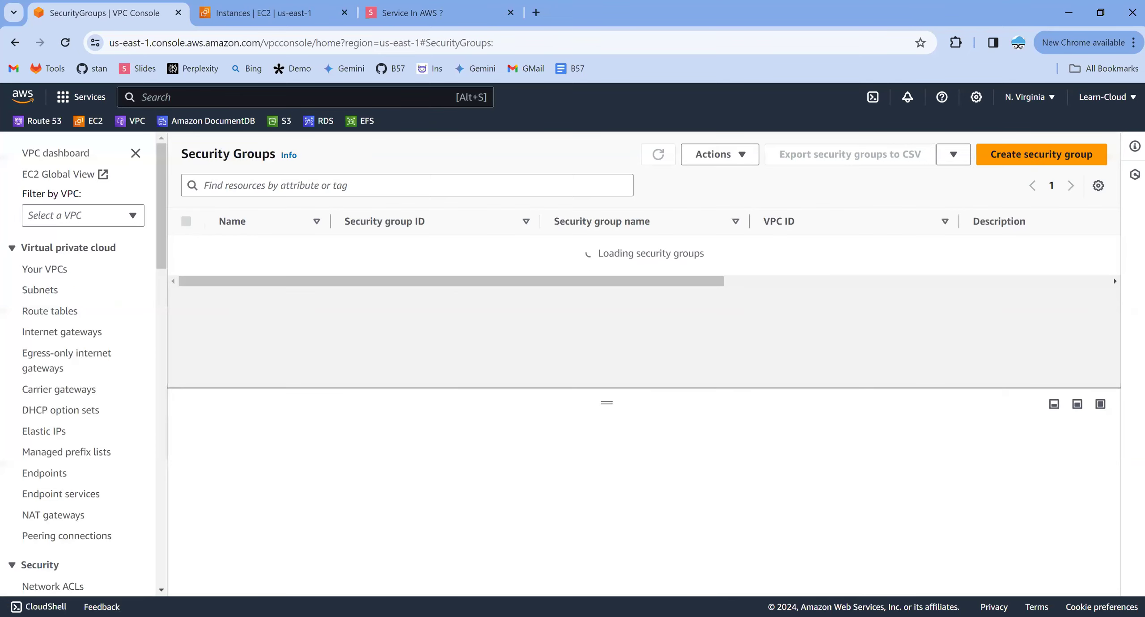
# Step: Switch to Xshell and mount the EFS share fs-022fc97368da2508f on the payments directory of payment-001 by rerunning the earlier nfs4 mount command
pyautogui.hotkey('alt', 'Tab')
pyautogui.press('Up')
pyautogui.press('Up')
pyautogui.press('Up')
pyautogui.press('Up')
pyautogui.press('Up')
pyautogui.press('Up')
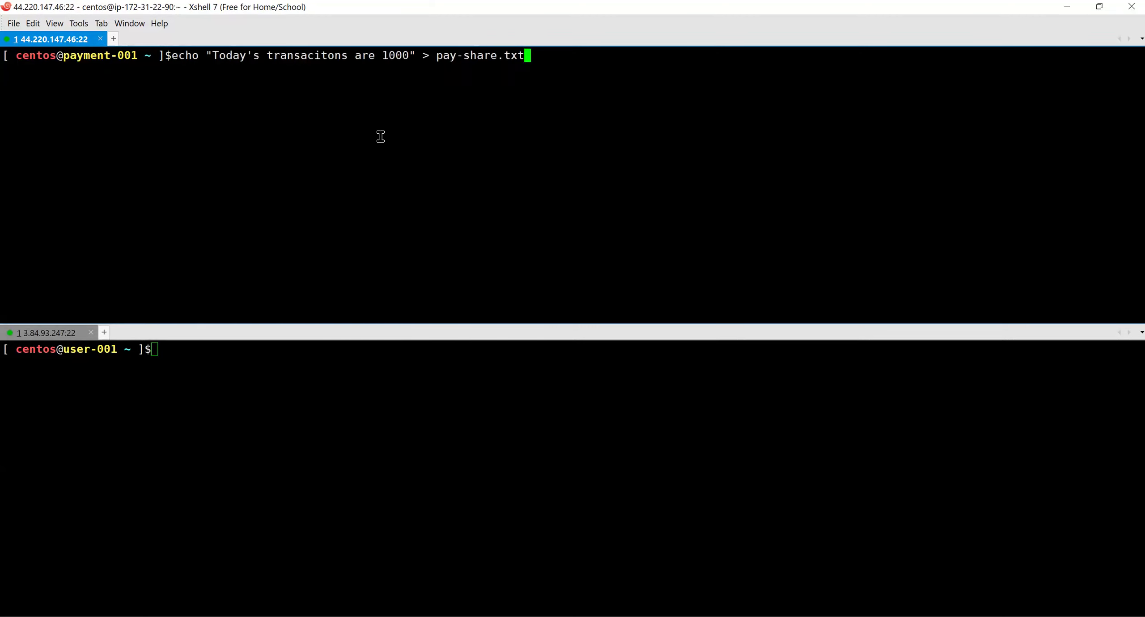
pyautogui.press('Up')
pyautogui.press('Up')
pyautogui.press('Up')
pyautogui.press('Up')
pyautogui.press('Up')
pyautogui.press('Up')
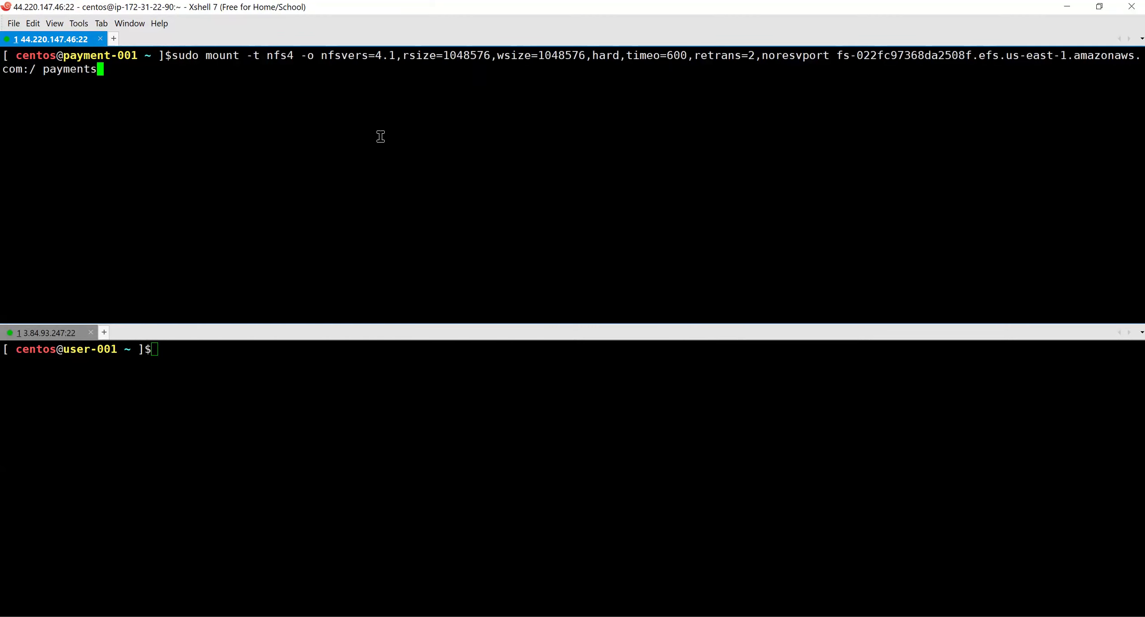
pyautogui.press('Return')
# Step: Check the mounts on payment-001 with df -h, then enter the payments directory and list its files with ls -ltr
pyautogui.write('df -h')
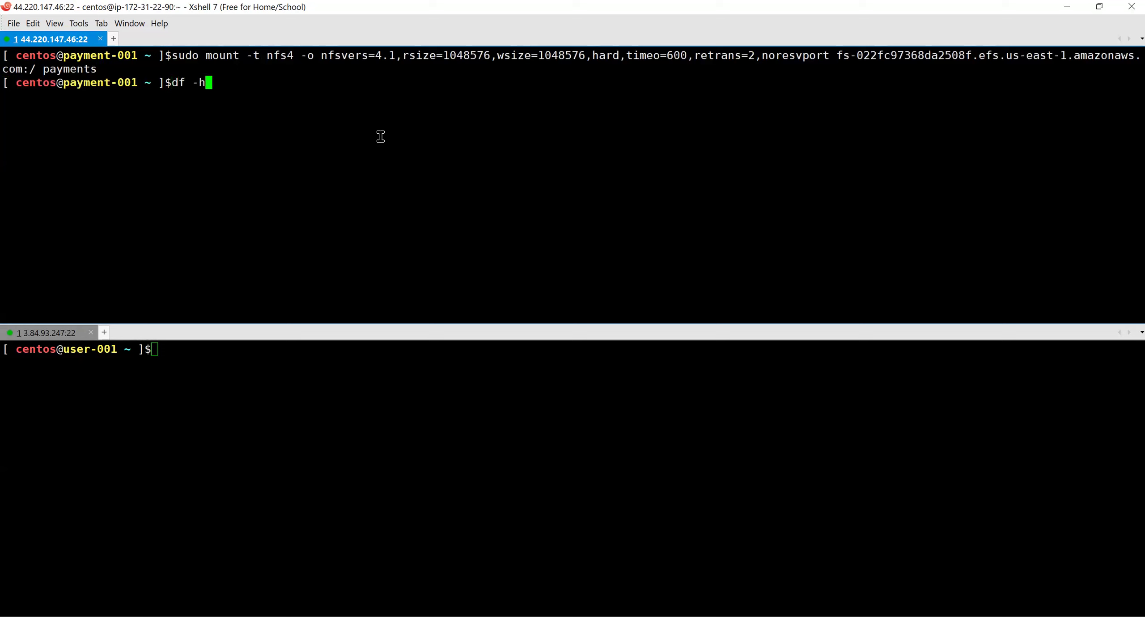
pyautogui.press('Return')
pyautogui.write('cd payments/')
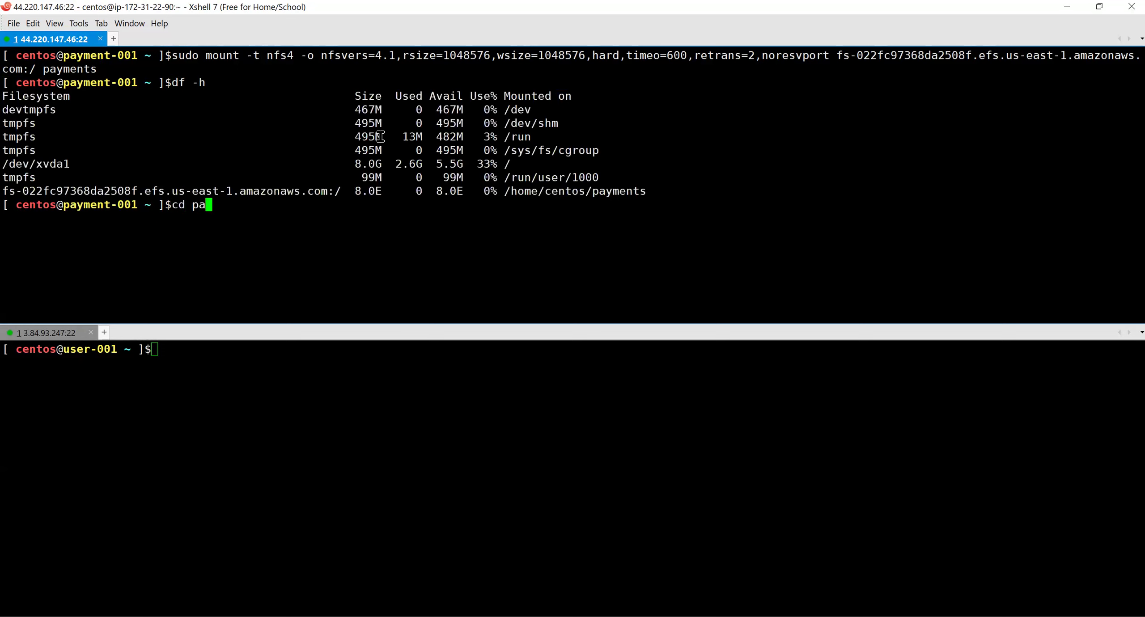
pyautogui.press('Return')
pyautogui.write('ls -ltr')
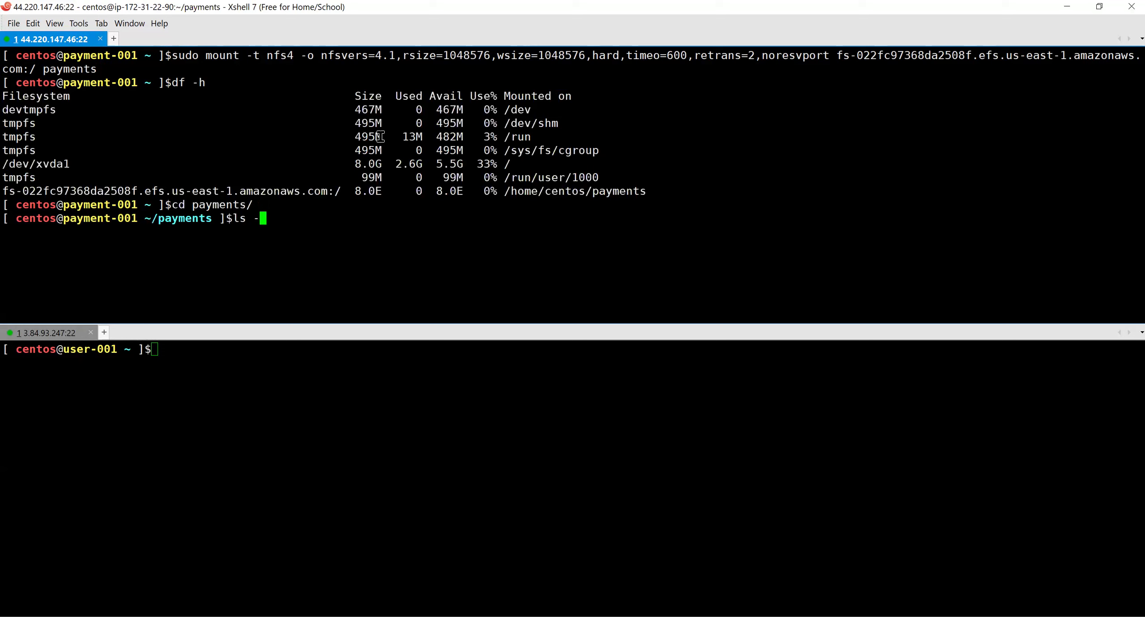
pyautogui.press('Return')
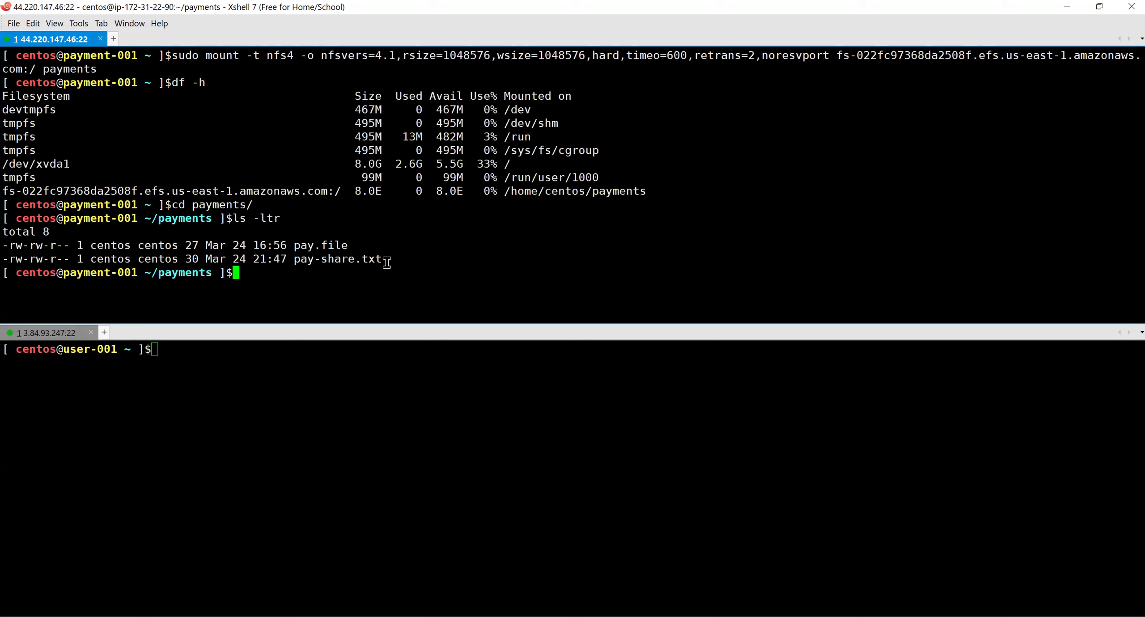
pyautogui.doubleClick(403, 260)
pyautogui.moveTo(85, 147); pyautogui.dragTo(9, 72)
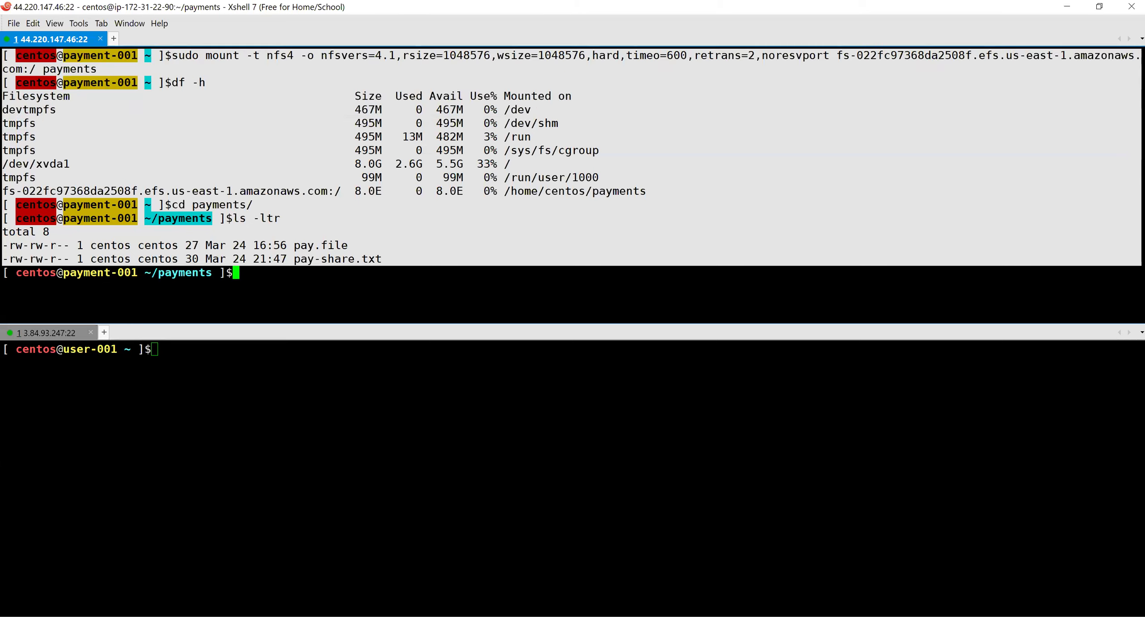
pyautogui.click(301, 492)
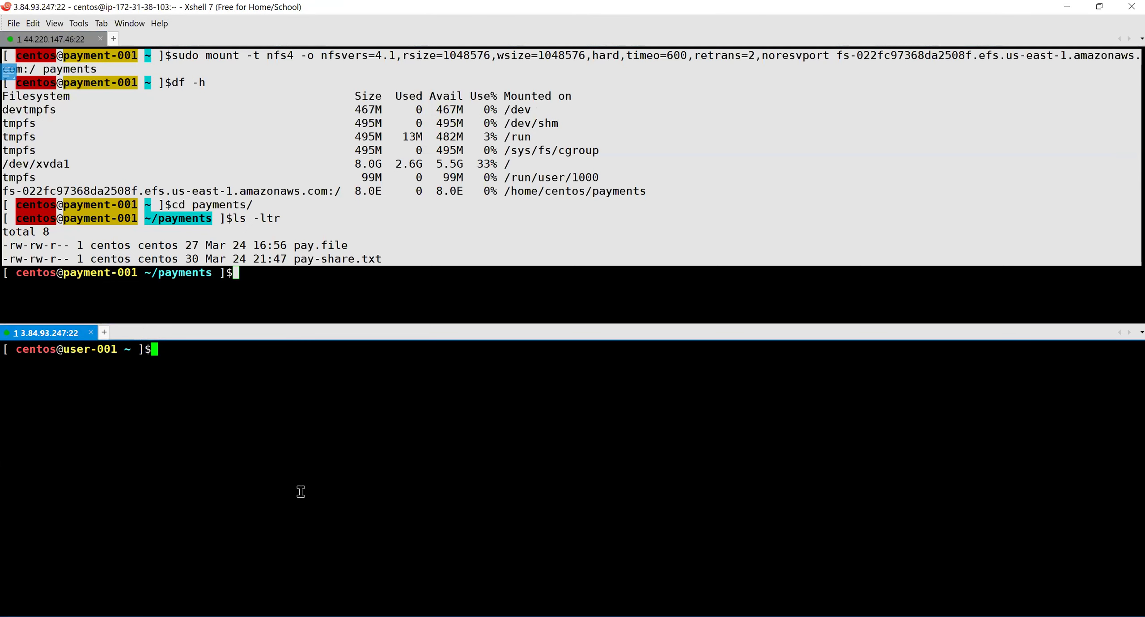
pyautogui.moveTo(387, 261); pyautogui.dragTo(5, 68)
pyautogui.moveTo(432, 294); pyautogui.dragTo(433, 292)
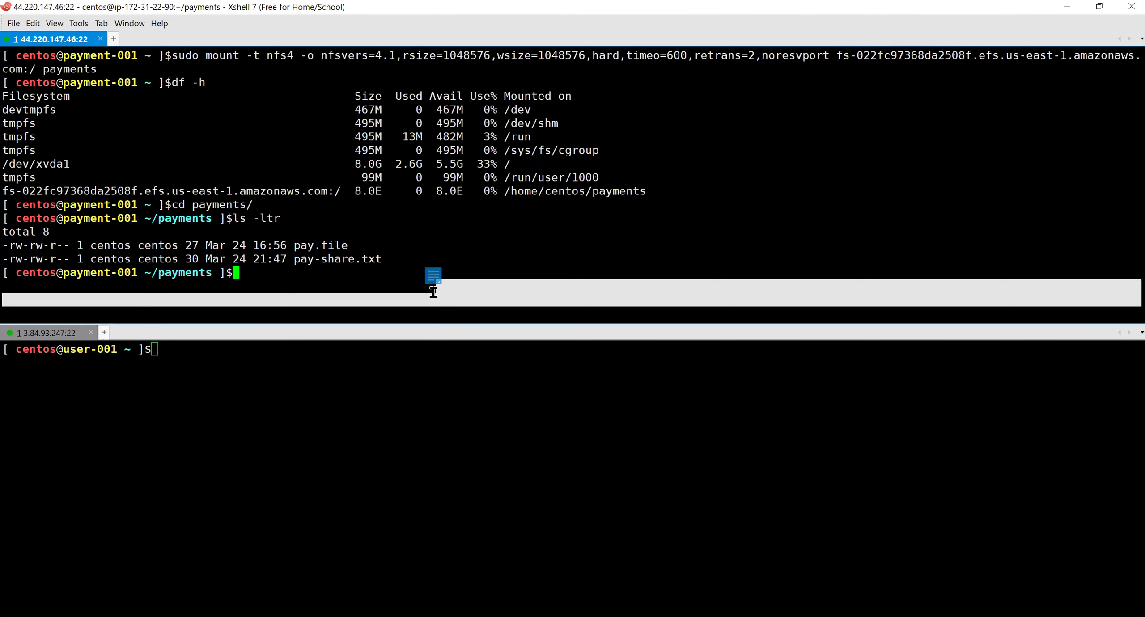
pyautogui.click(214, 454)
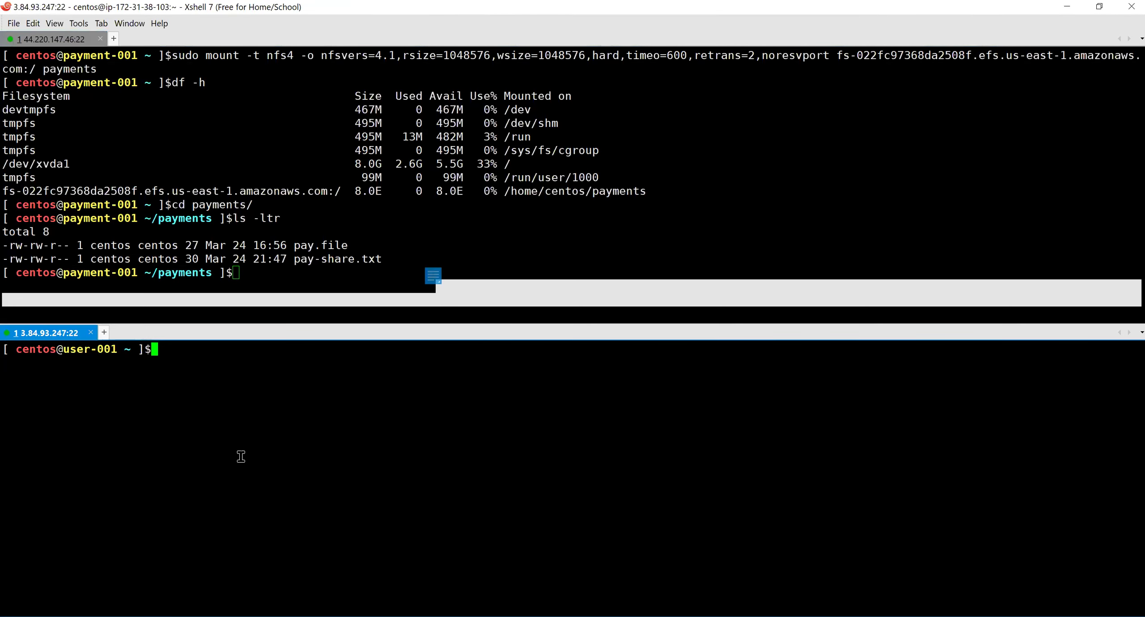
pyautogui.hotkey('ctrl', 'r')
pyautogui.write('moun')
pyautogui.press('End')
pyautogui.hotkey('ctrl', 'c')
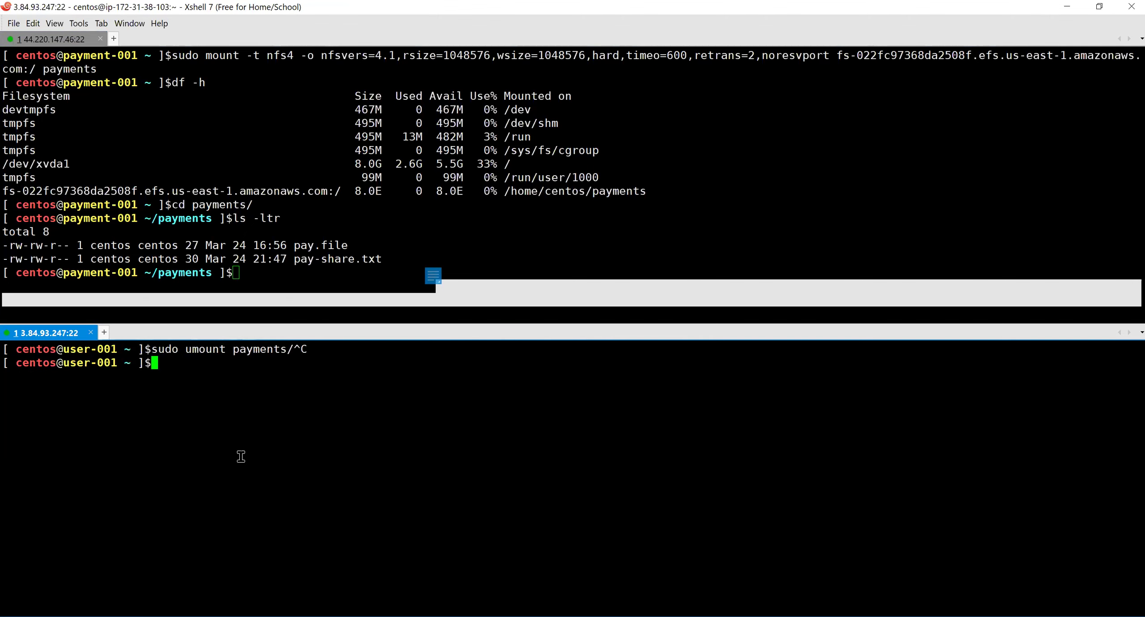
pyautogui.hotkey('ctrl', 'l')
pyautogui.write('umount payments/')
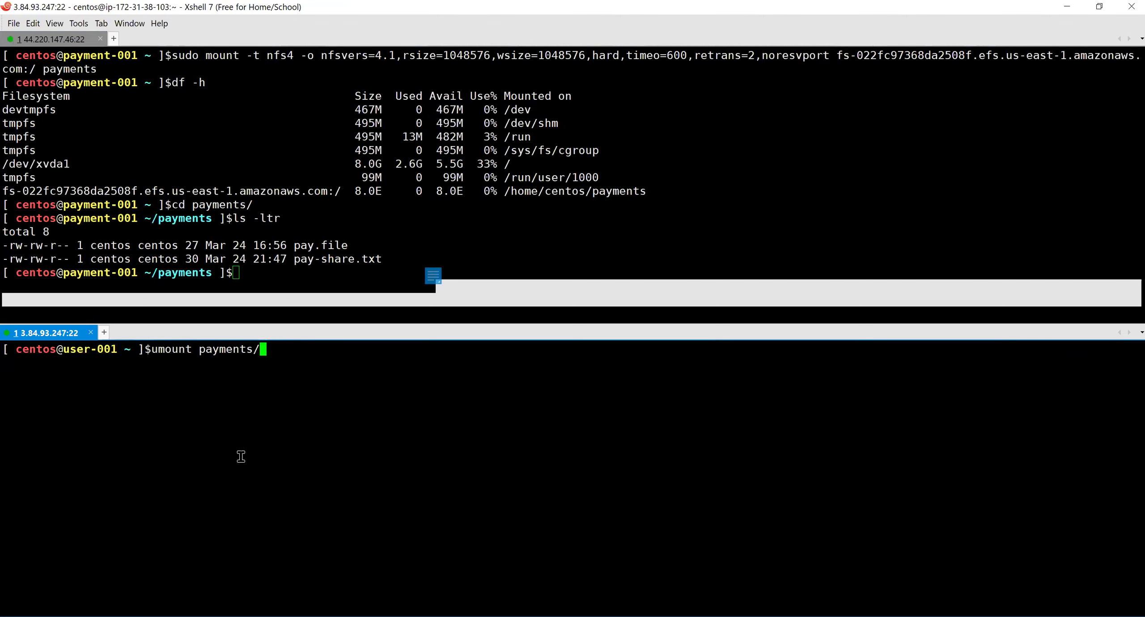
pyautogui.click(342, 264)
pyautogui.press('Up')
pyautogui.press('Up')
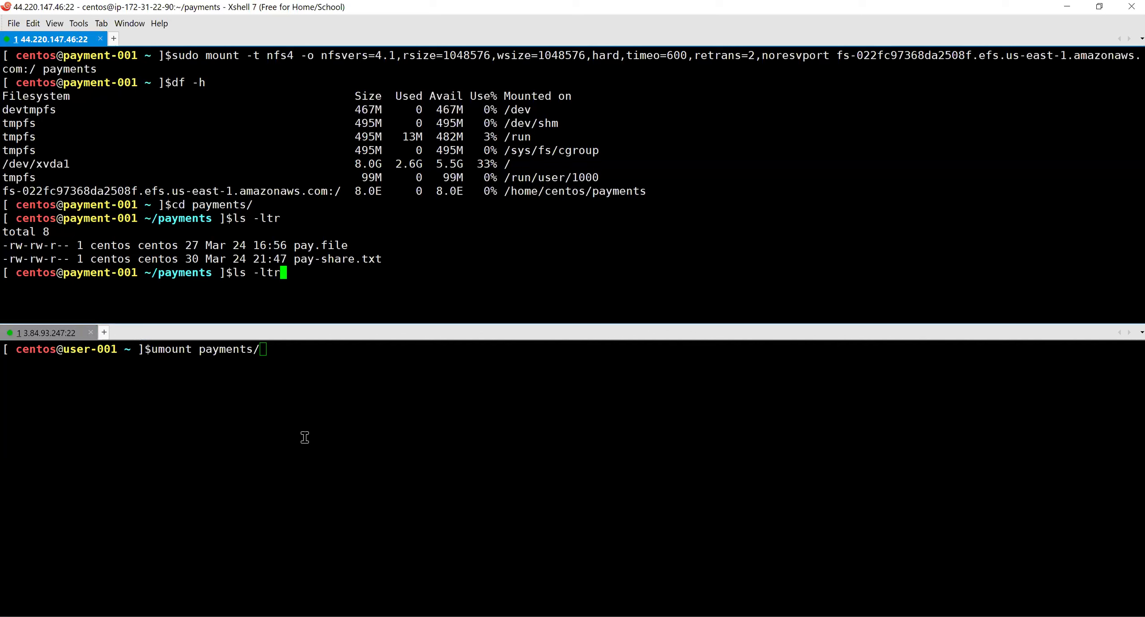
# Step: Try to mount the EFS share on the payments directory of user-001 with the earlier nfs4 command, and abort the pending mount
pyautogui.click(304, 437)
pyautogui.press('Up')
pyautogui.press('Up')
pyautogui.press('Up')
pyautogui.press('Up')
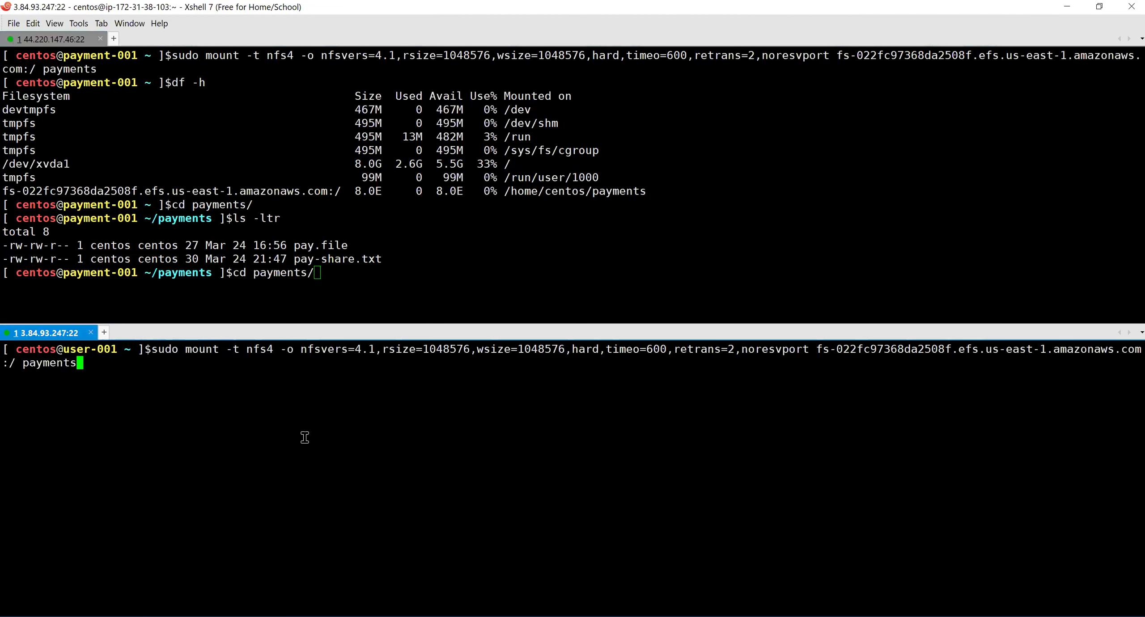
pyautogui.press('Return')
pyautogui.hotkey('alt', 'Tab')
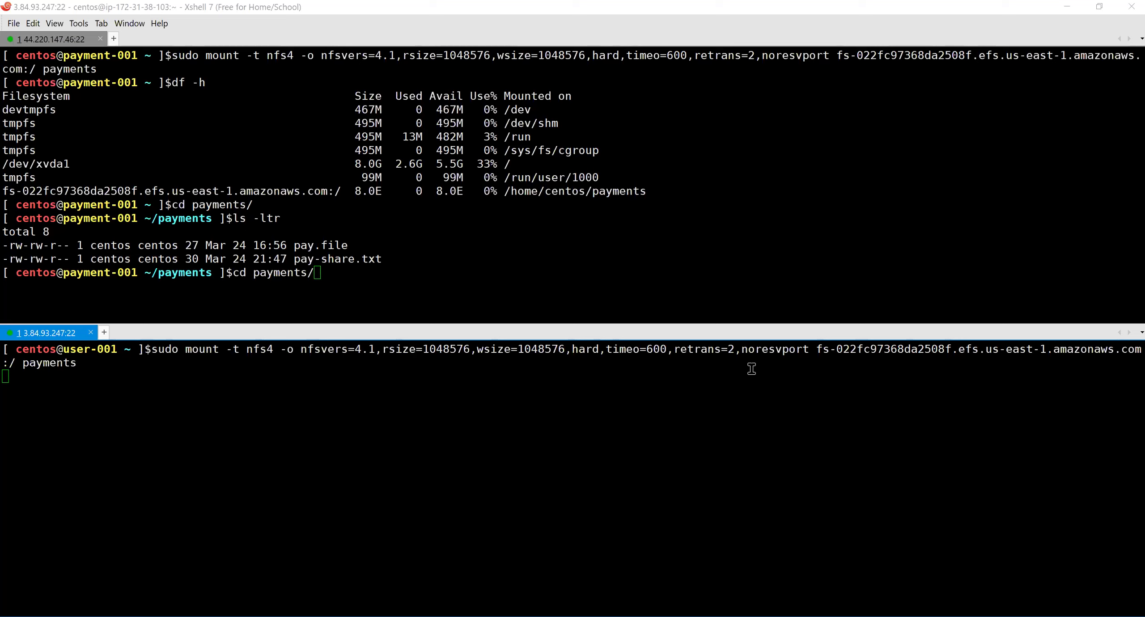
pyautogui.click(68, 409)
pyautogui.hotkey('ctrl', 'c')
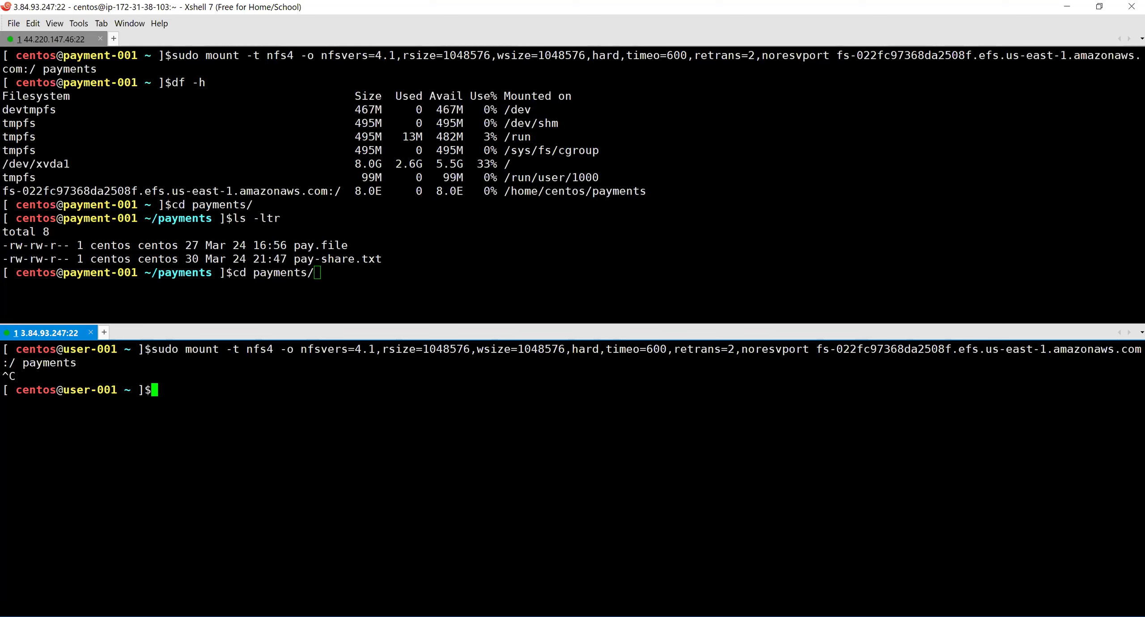
# Step: Switch to the "Service In AWS ?" slide deck in the browser, present it full screen and advance to the next slide
pyautogui.hotkey('alt', 'Tab')
pyautogui.click(393, 13)
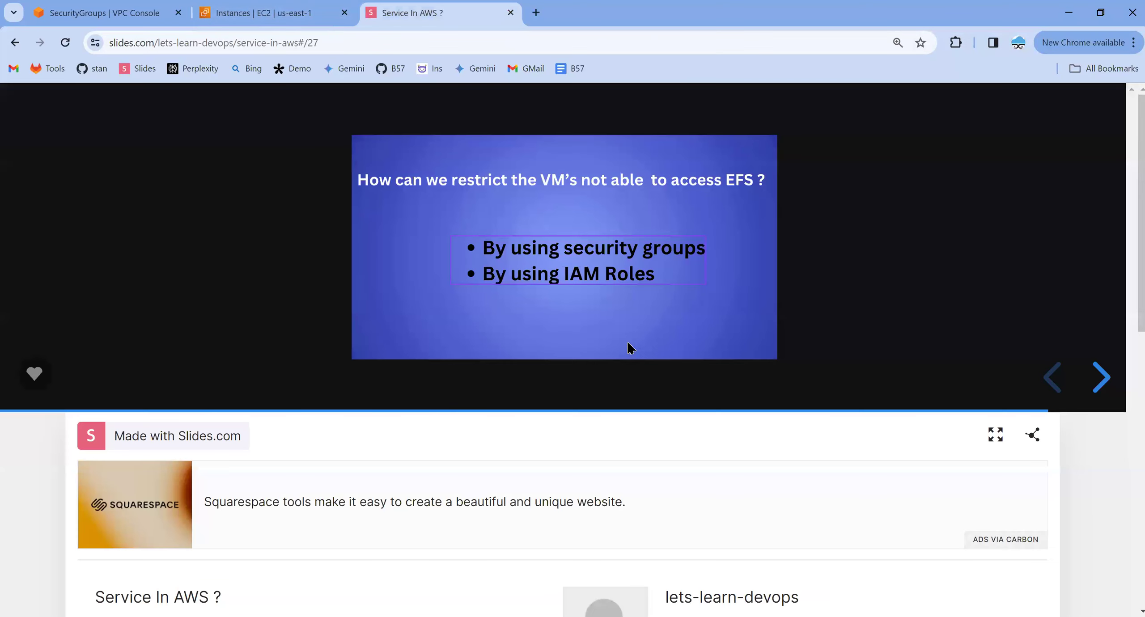
pyautogui.click(989, 440)
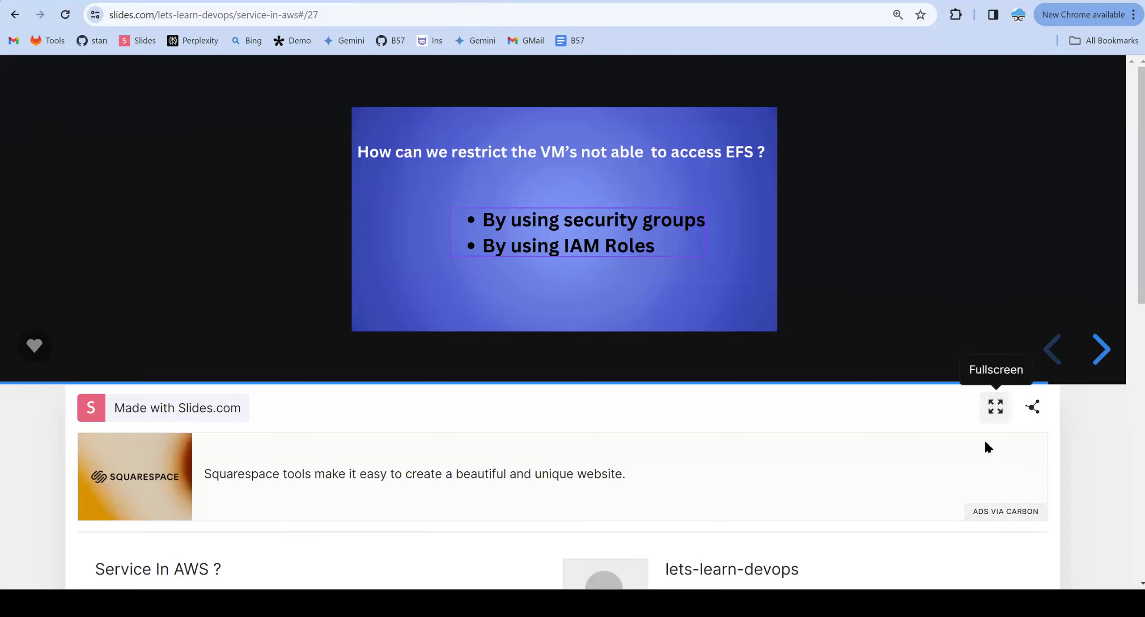
pyautogui.press('Right')
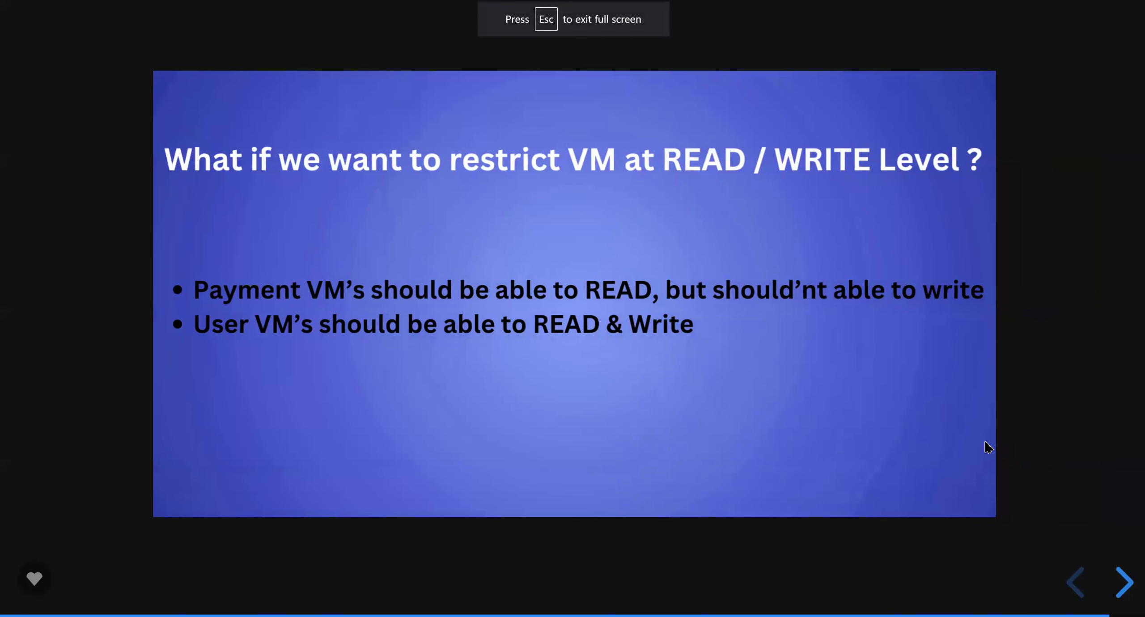